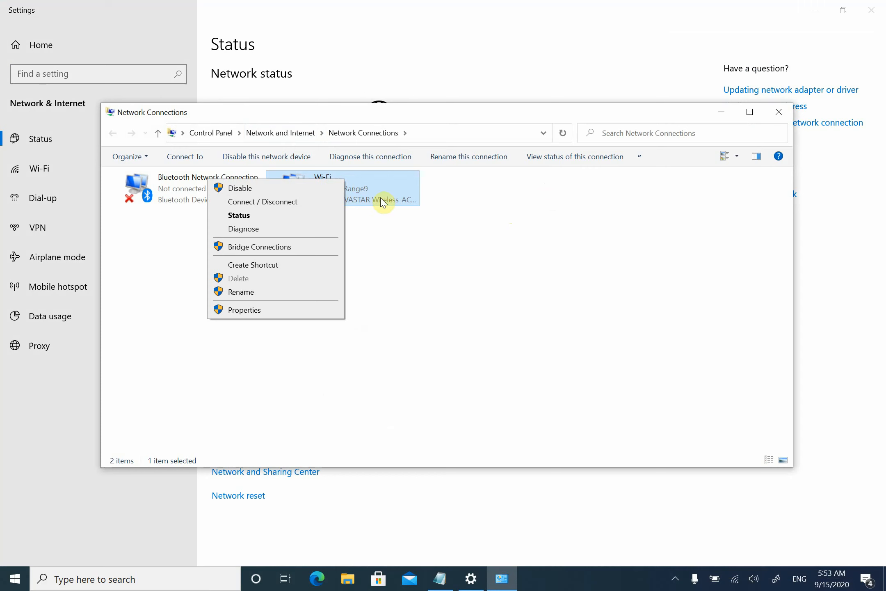
- Assign the Wi-Fi adapter the static IPv4 address 192.168.1.65 with subnet mask 255.255.255.0
click(244, 309)
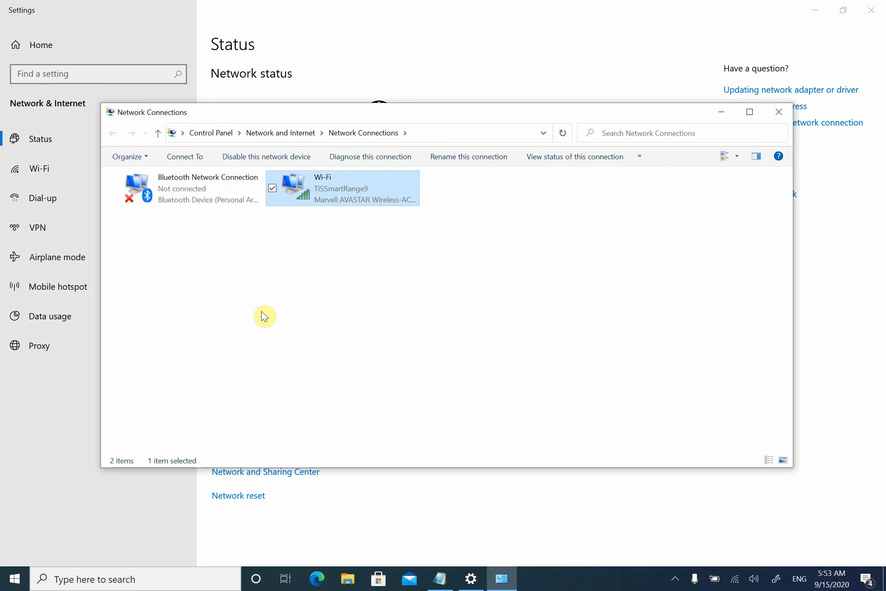
double_click(166, 298)
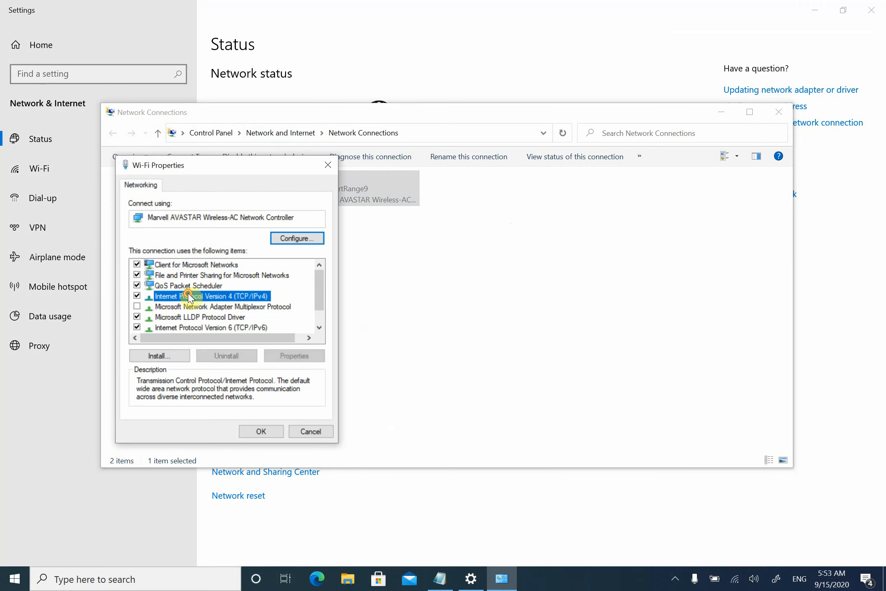
click(238, 301)
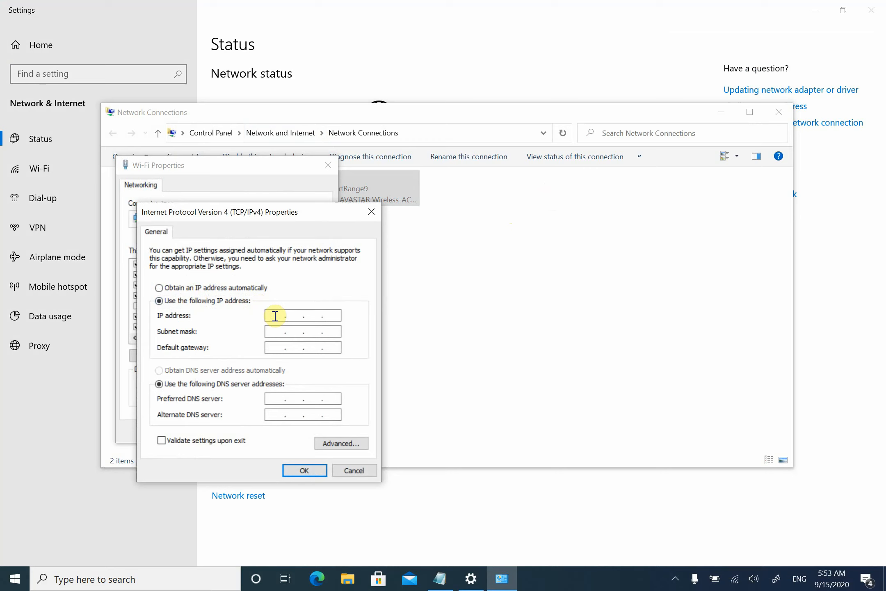
click(275, 316)
text(192.168.1.65)
key(Tab)
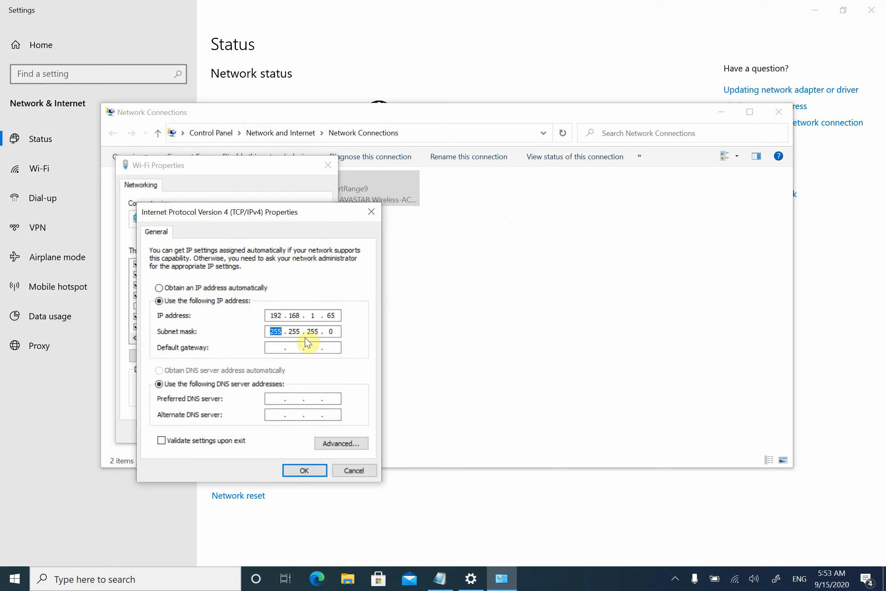
click(306, 472)
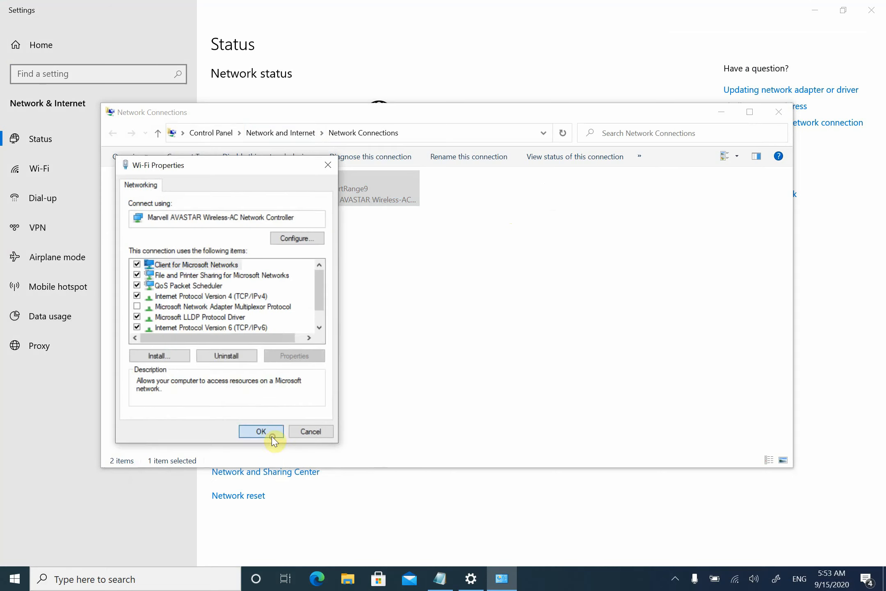
click(271, 437)
- Clear the network settings and Notepad windows off the desktop and start the TIS DevSearch program
click(779, 112)
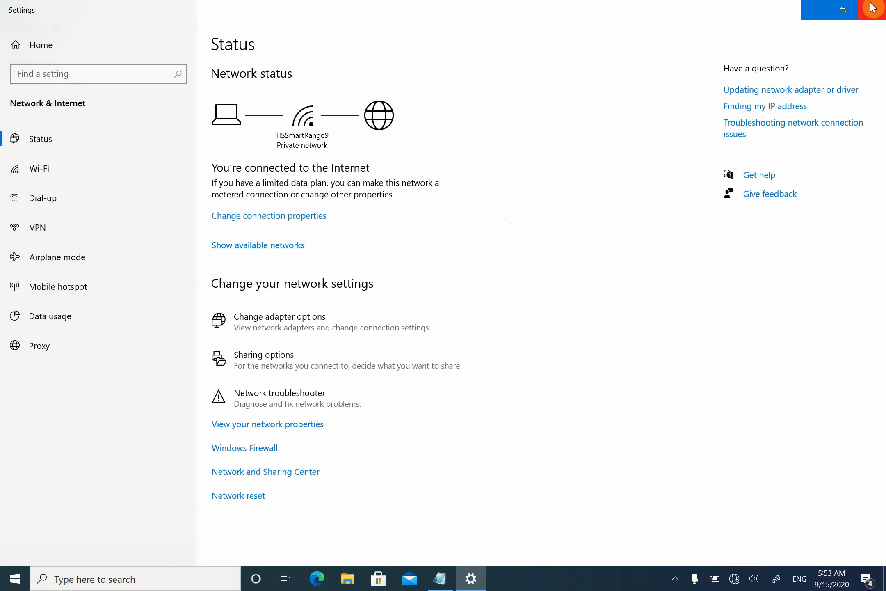
click(872, 8)
click(814, 7)
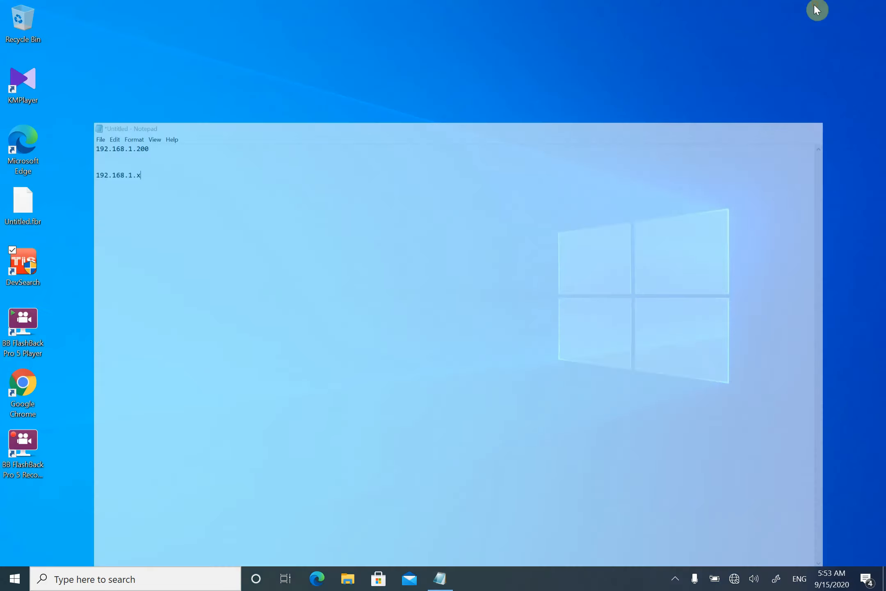
double_click(44, 271)
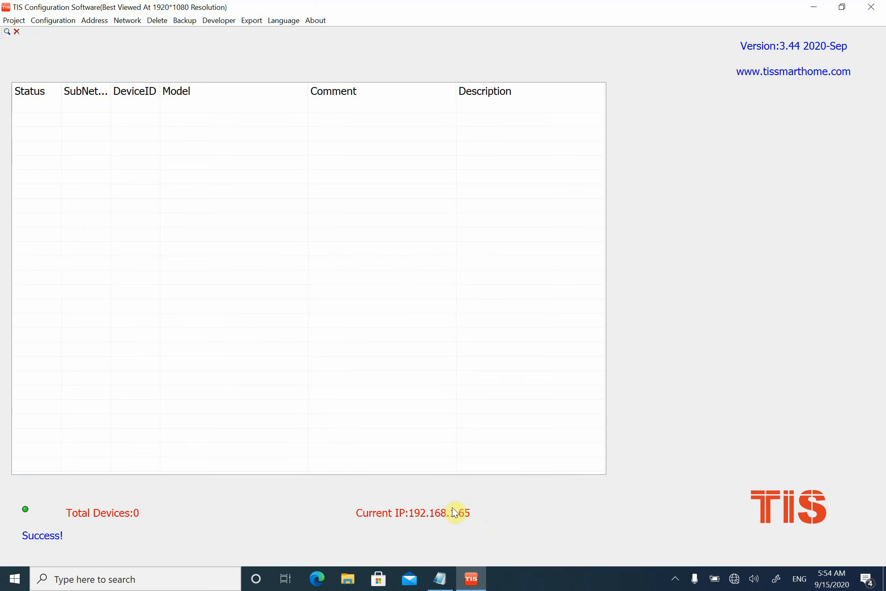
- Check which local IP addresses are available in the network configuration and leave the settings as they are
click(124, 21)
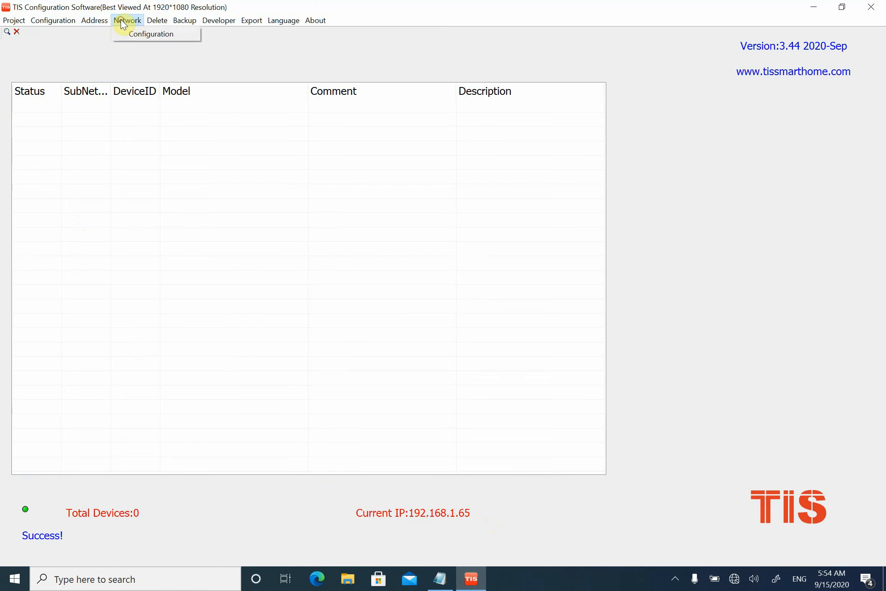
click(138, 35)
click(456, 354)
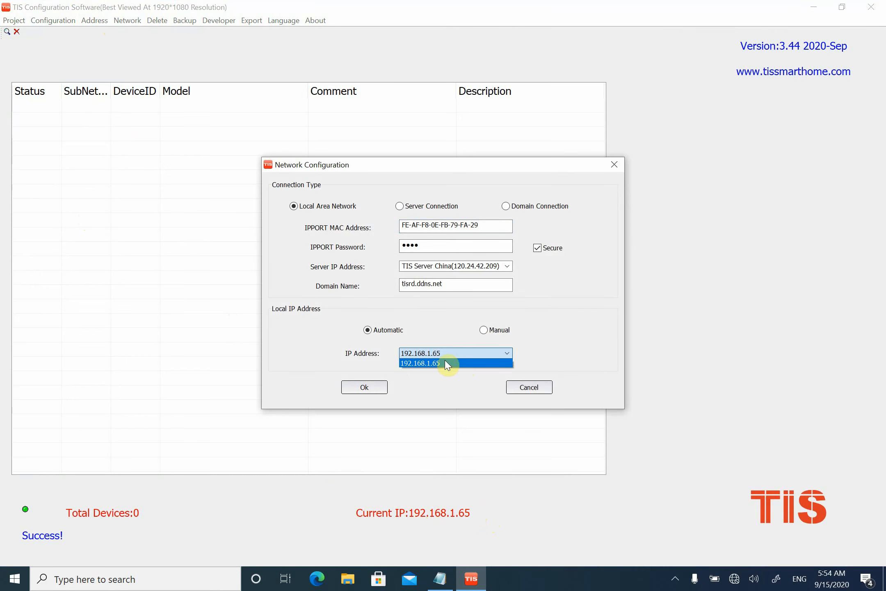
click(609, 166)
click(609, 165)
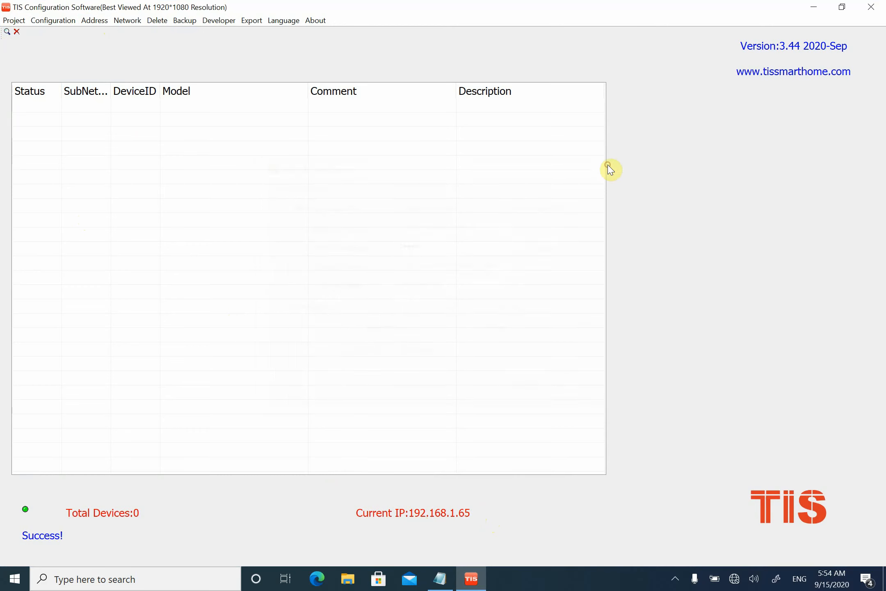
- Run the fast search for online devices twice, reopening the search window between the two runs
click(7, 32)
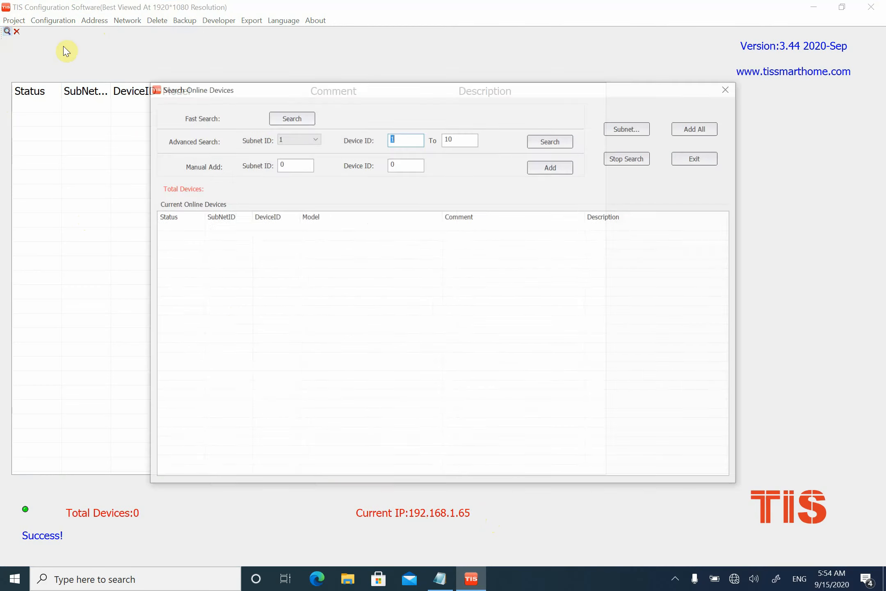
click(299, 118)
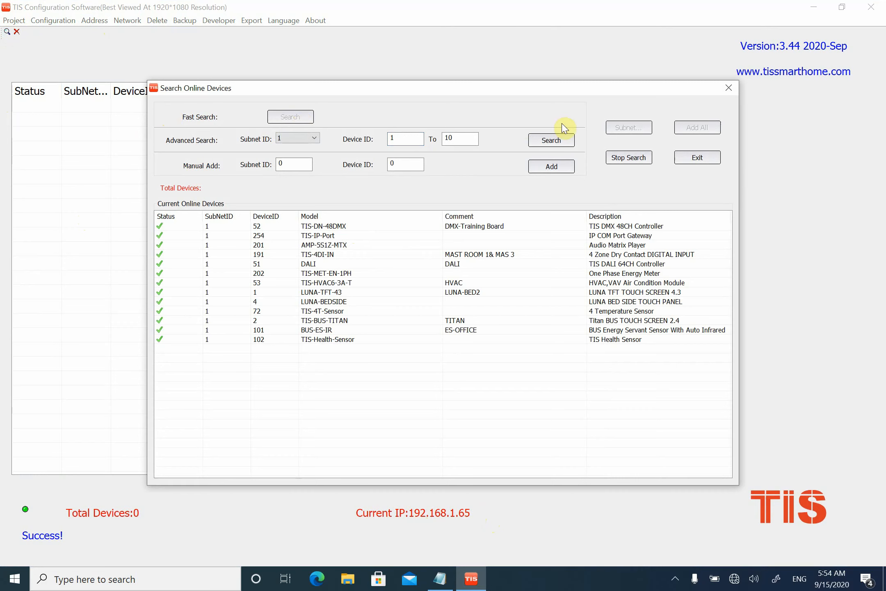
click(729, 87)
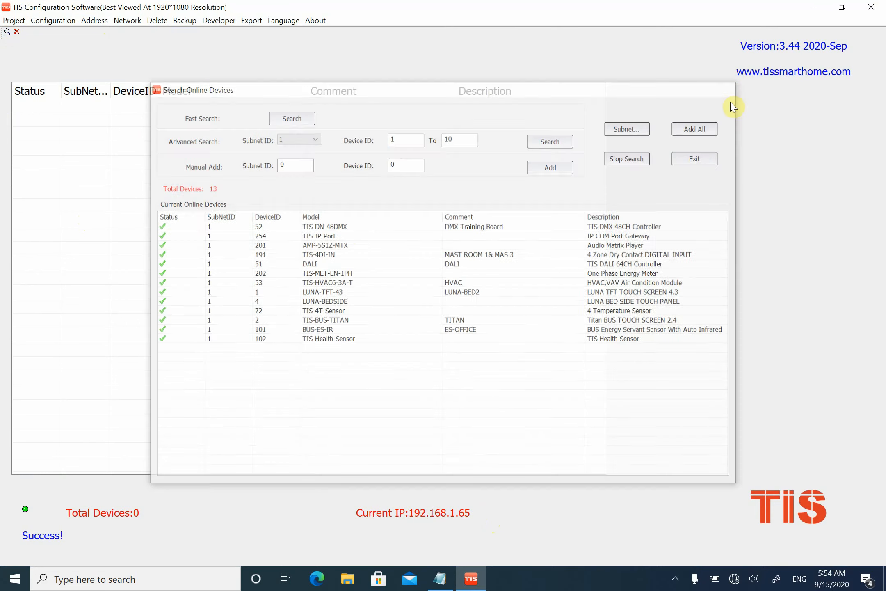
click(6, 31)
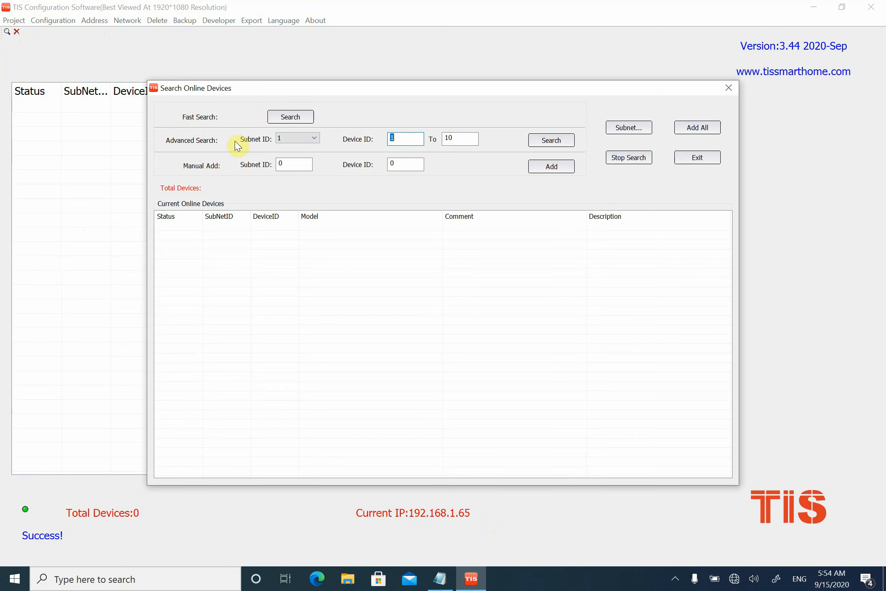
click(287, 116)
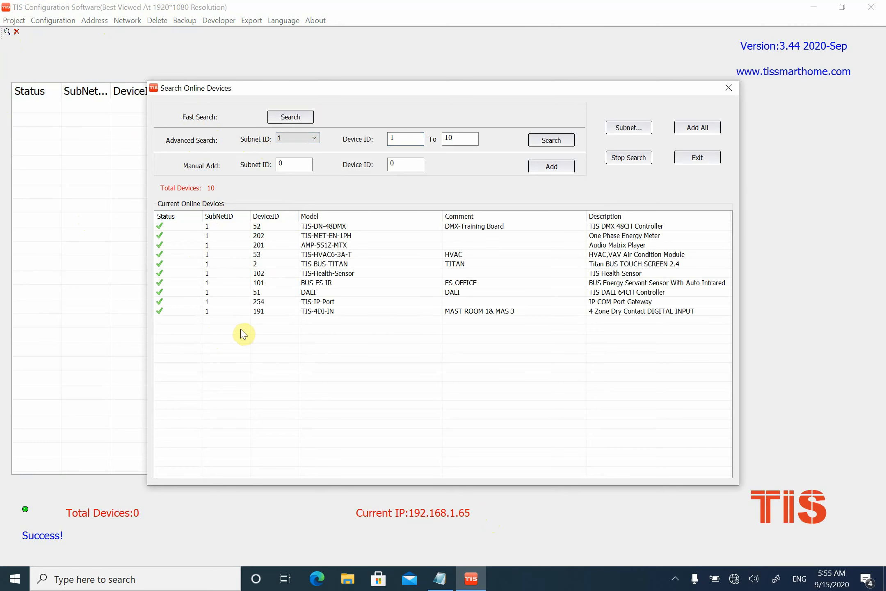
- Open Paint and draw a tall rectangle of about 435 × 685 px in the middle of the canvas
click(138, 583)
text(oai)
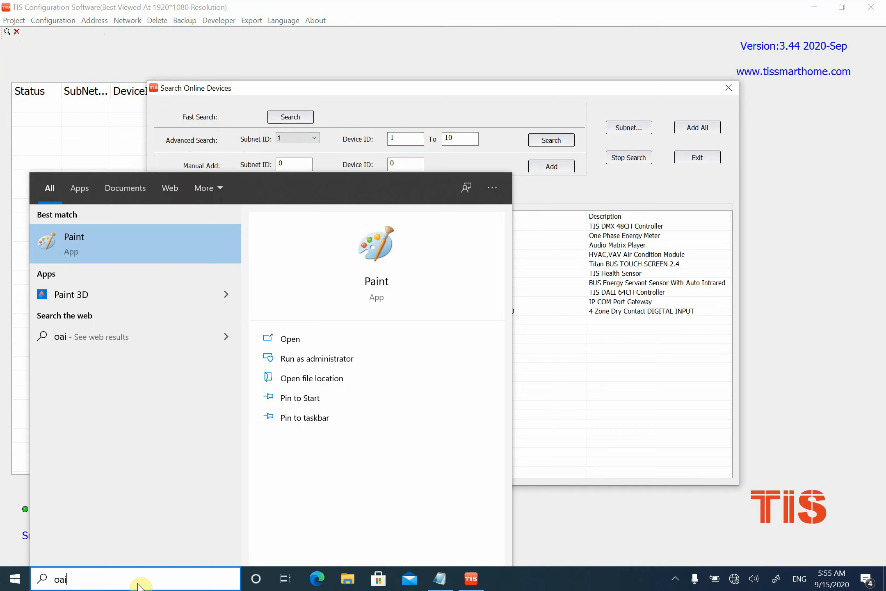
key(Return)
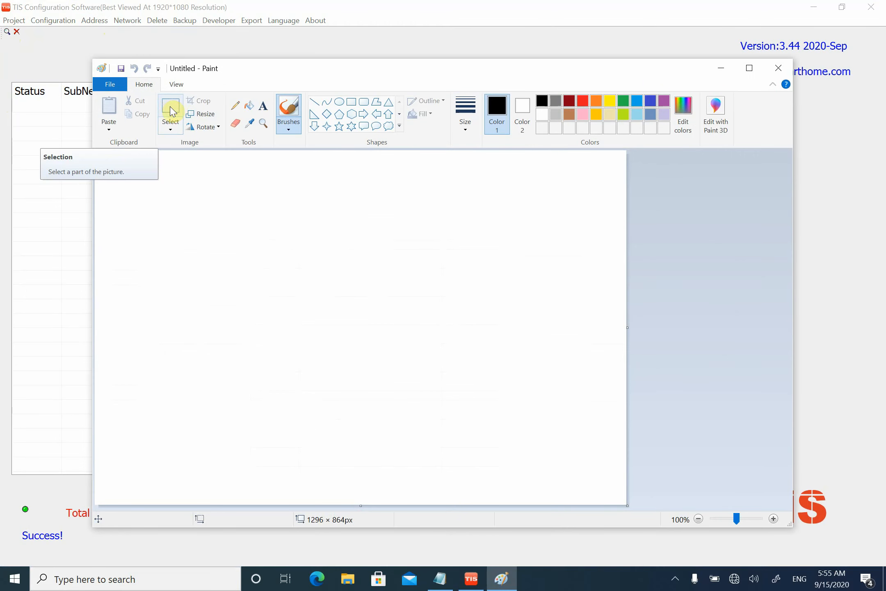
click(171, 128)
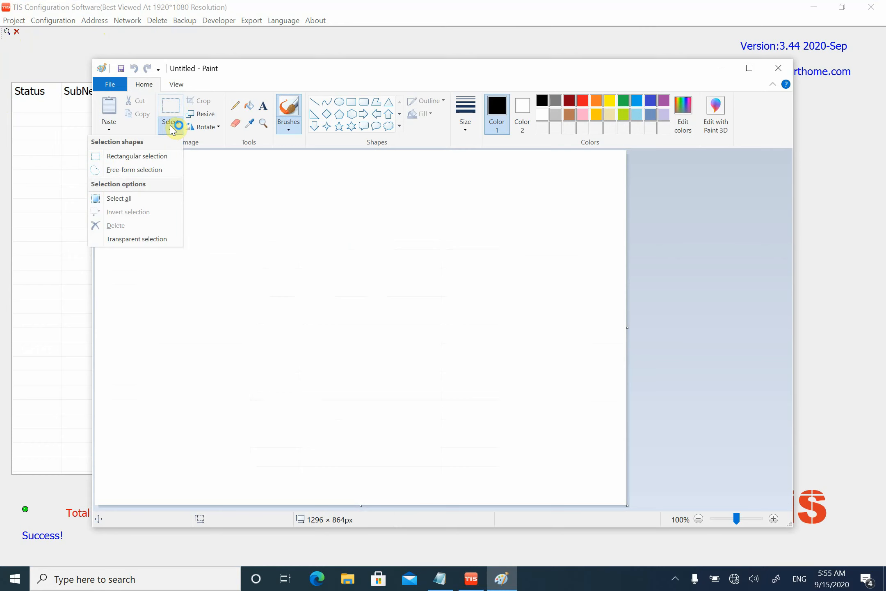
click(351, 102)
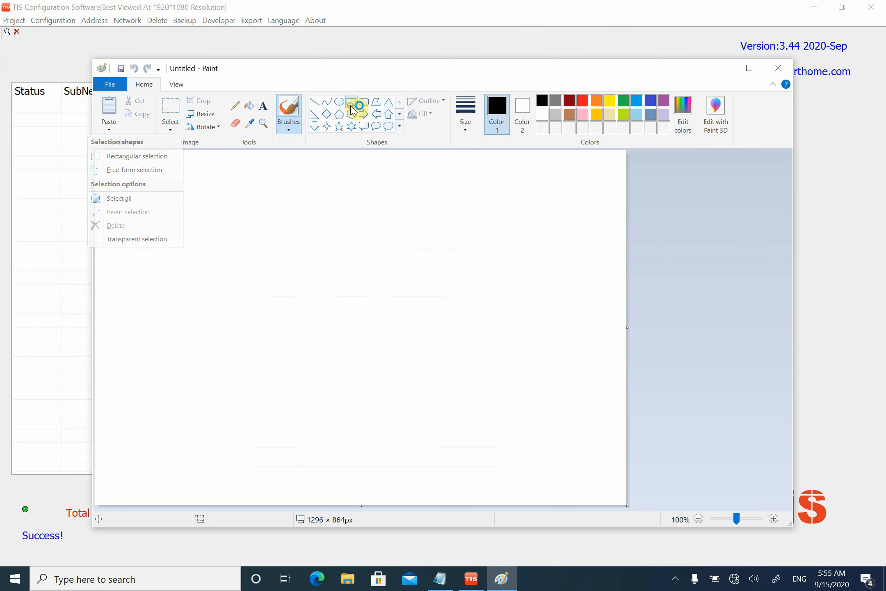
drag(254, 176, 268, 238)
mouse_move(286, 299)
mouse_down()
mouse_move(415, 389)
mouse_move(433, 431)
mouse_move(432, 458)
mouse_up()
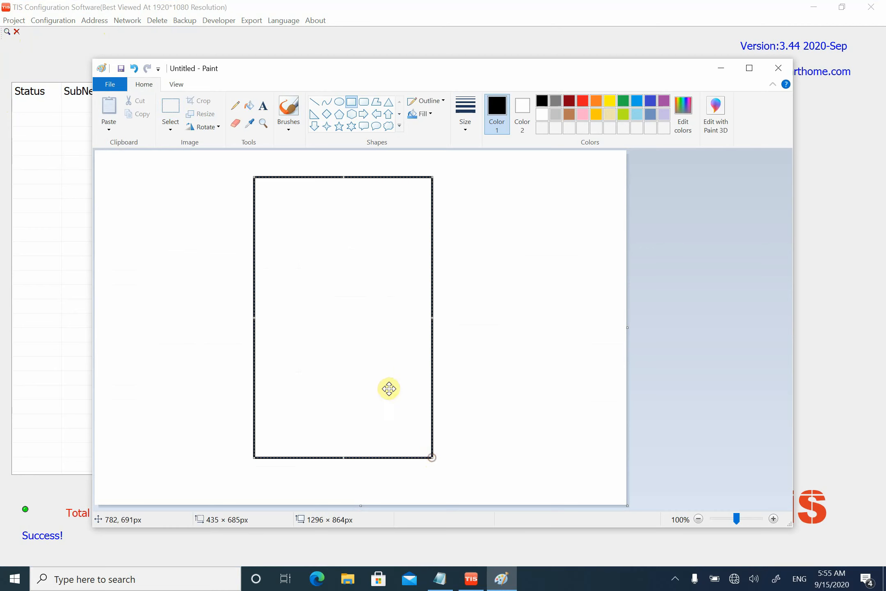
- Divide the rectangle into a two-column, five-row grid with four horizontal lines and one vertical line down the middle
click(315, 102)
drag(255, 228, 432, 226)
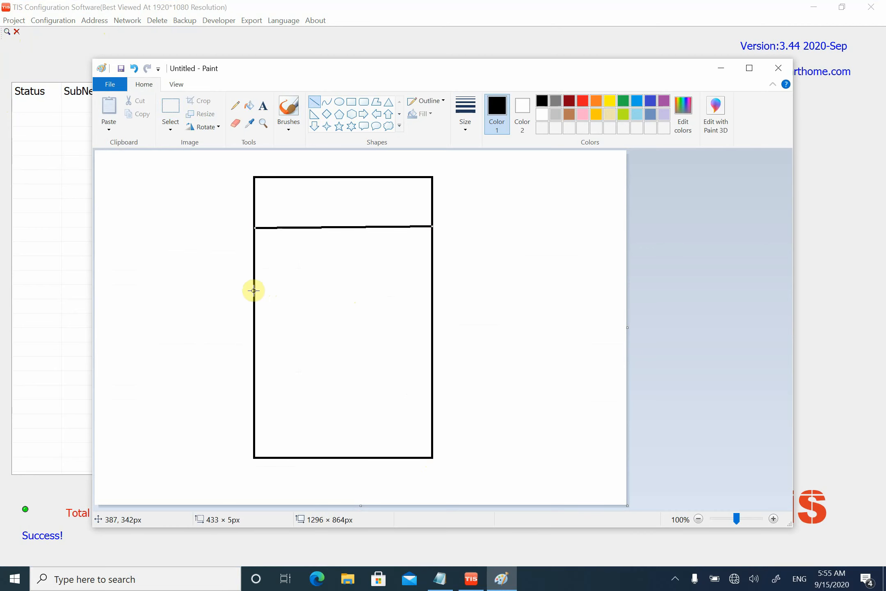
drag(254, 290, 432, 287)
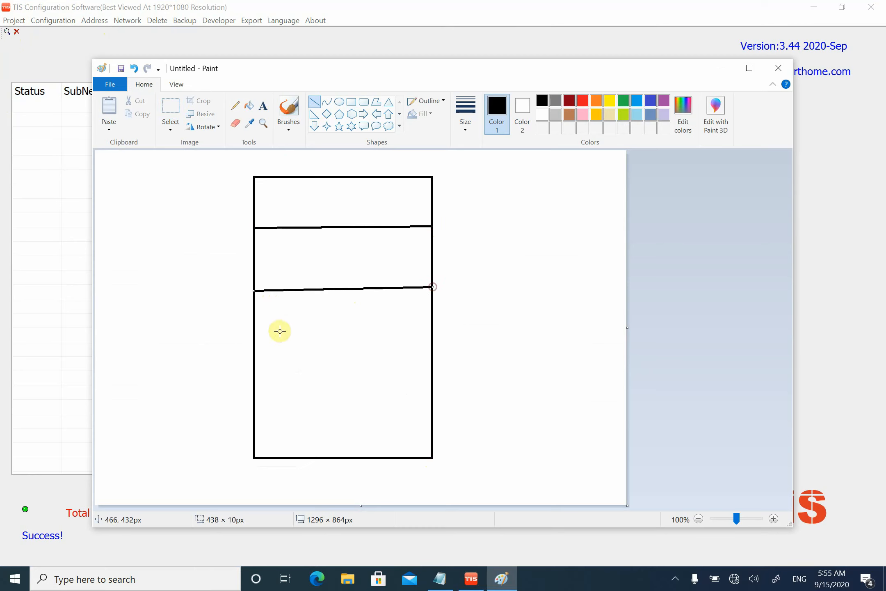
drag(254, 357, 430, 355)
mouse_move(255, 418)
mouse_down()
mouse_move(440, 415)
mouse_move(432, 415)
mouse_up()
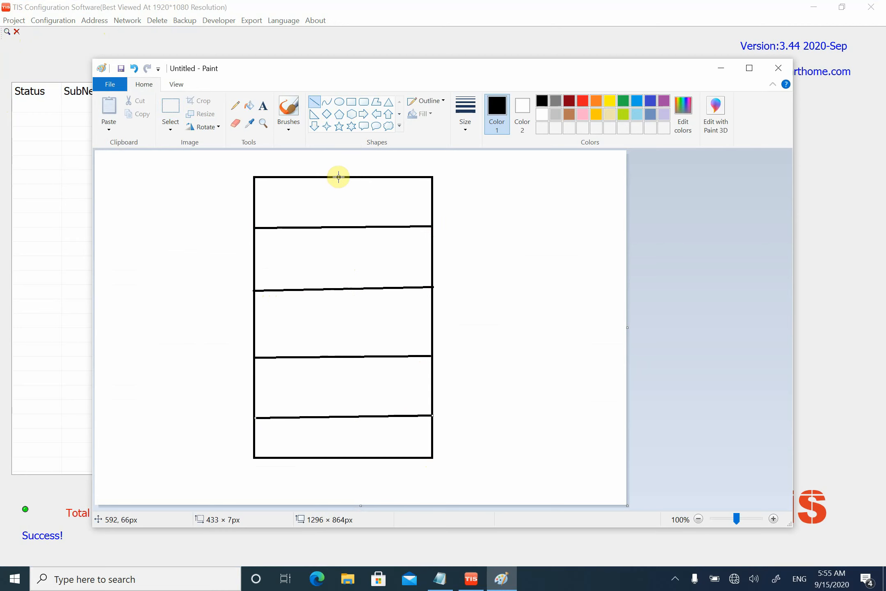
drag(339, 176, 342, 457)
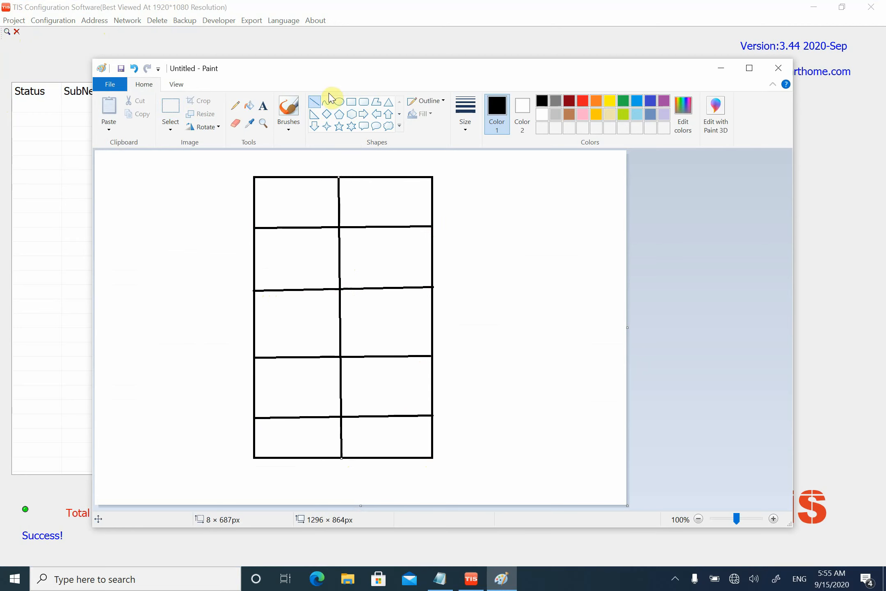
- Label the two cells of the grid's bottom row 1 and 2 with the Text tool
click(263, 108)
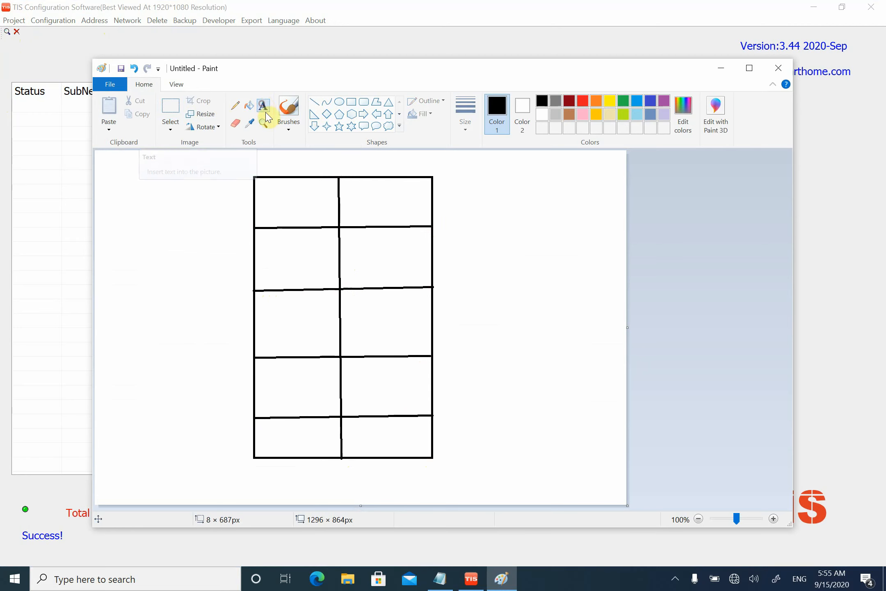
click(279, 207)
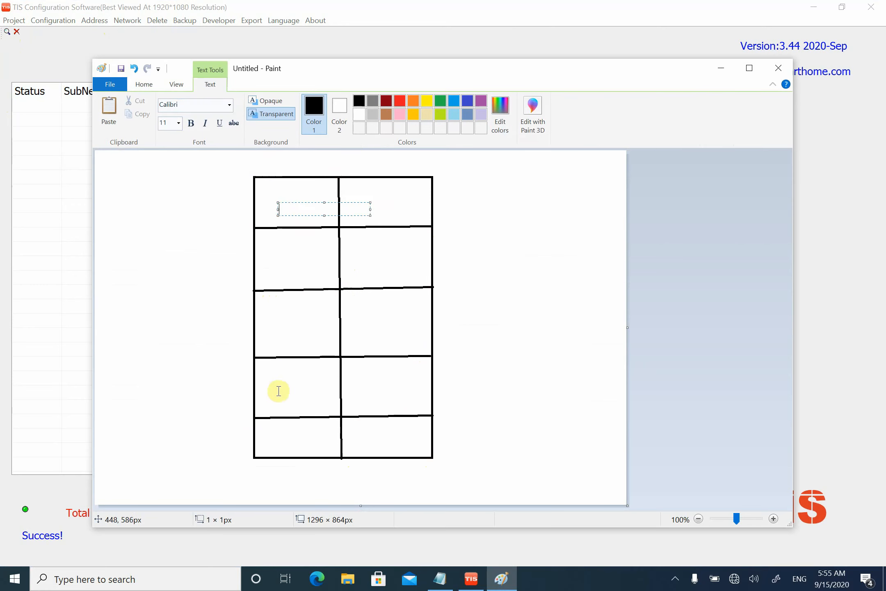
click(276, 434)
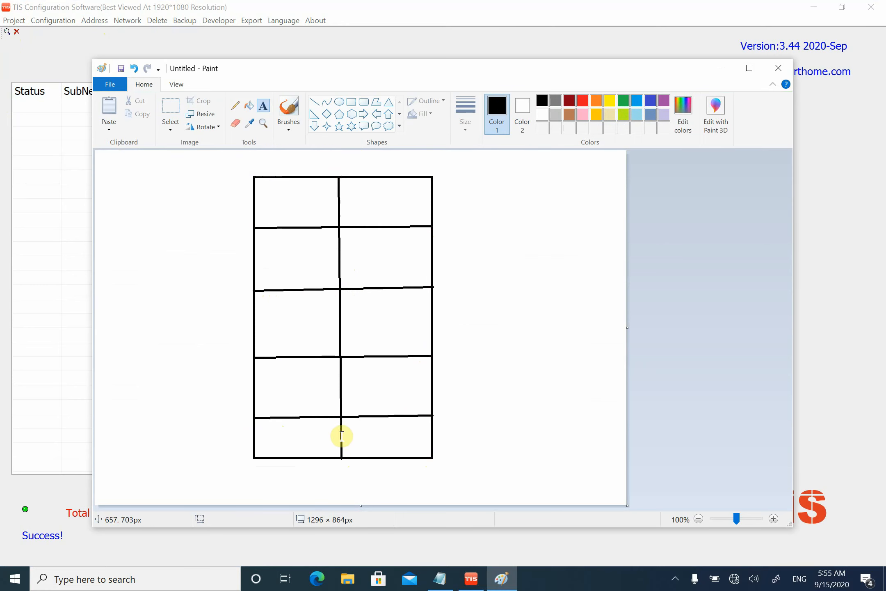
click(286, 431)
text(1)
click(393, 442)
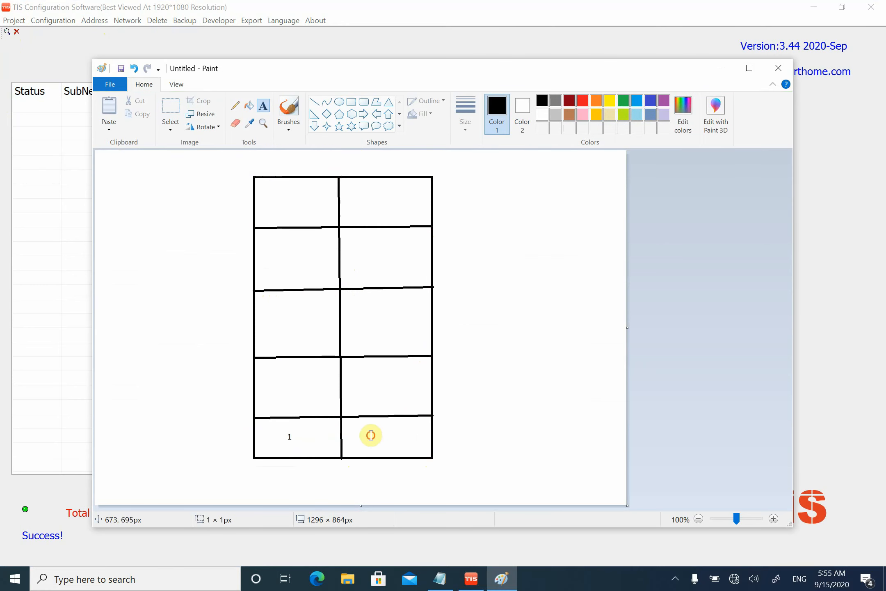
click(370, 430)
text(2)
click(293, 386)
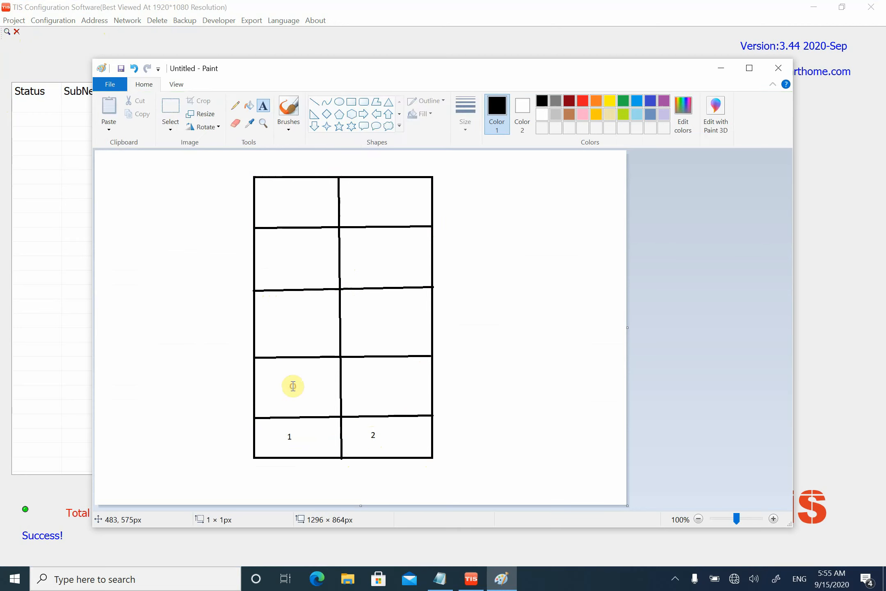
- Label the left cell of the second row from the bottom 3 and the grid's top-right cell 10
click(293, 387)
text(3)
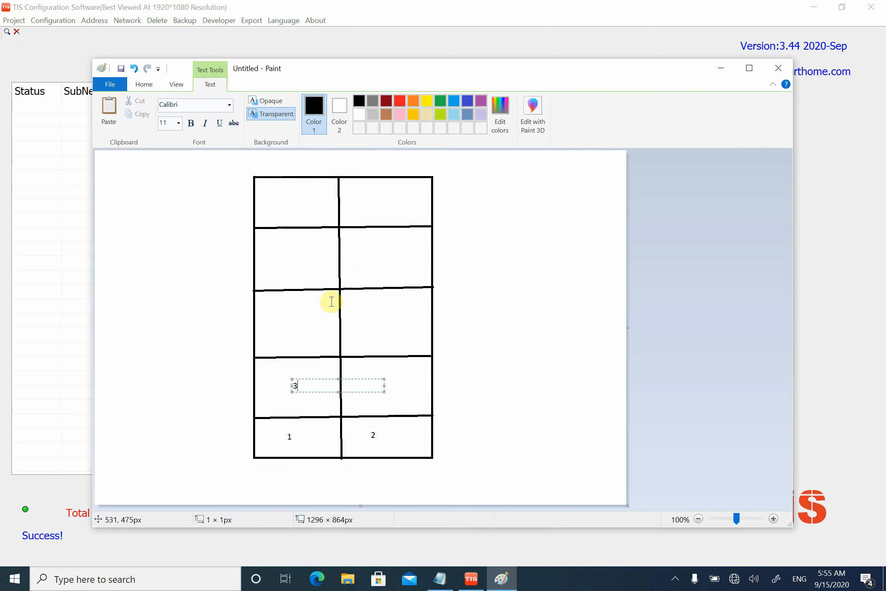
click(351, 202)
click(352, 202)
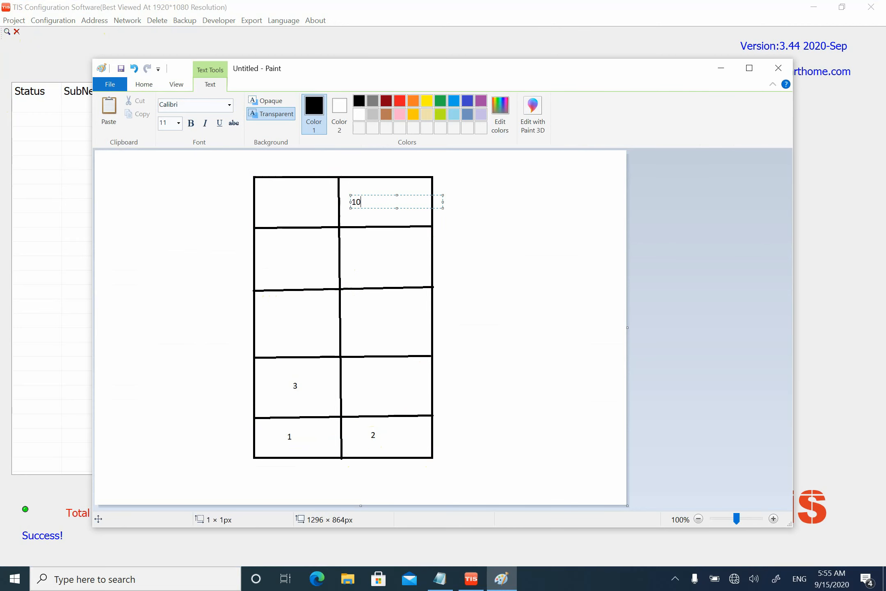
click(523, 250)
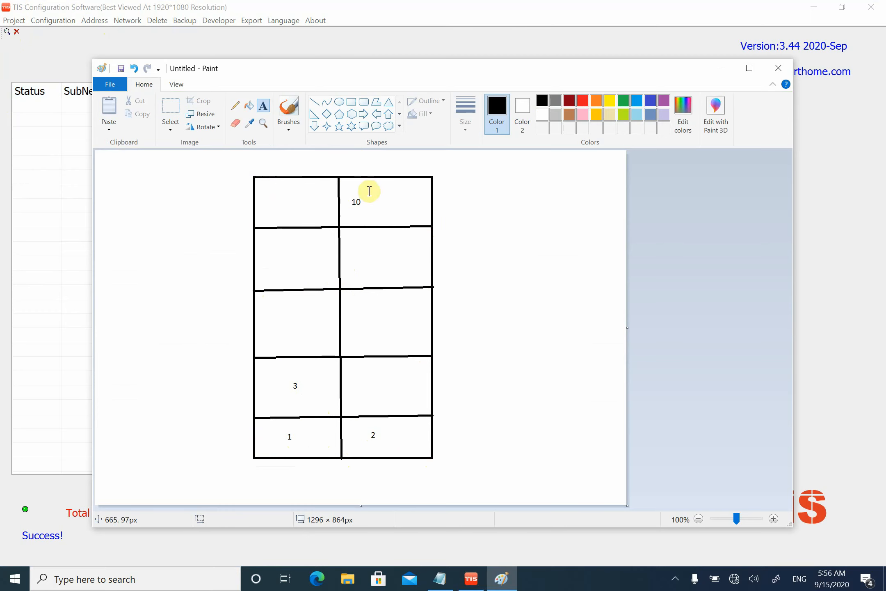
- Switch to TIS Configuration Software and set the advanced search's device ID range to 10 to 20
click(471, 578)
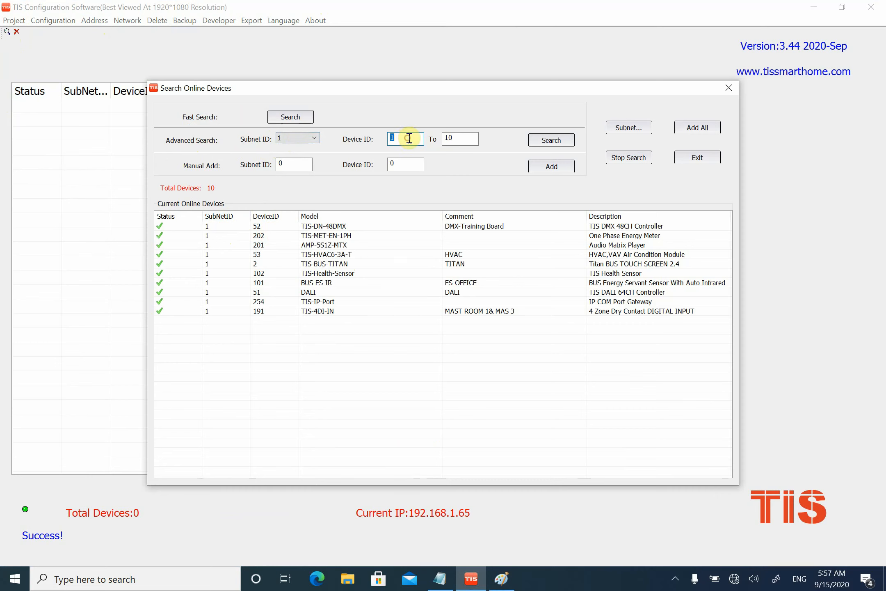
text(10)
click(468, 141)
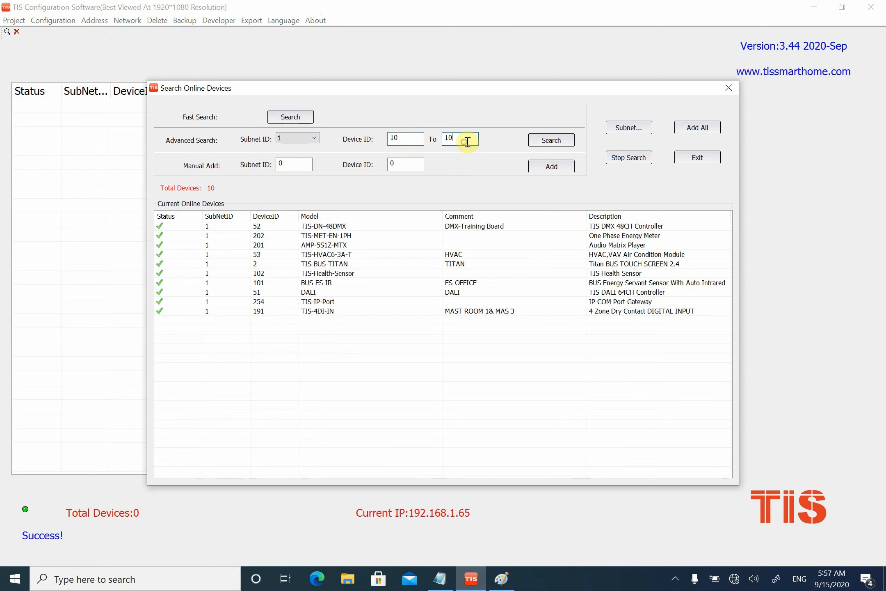
double_click(468, 141)
text(20)
- Manually add the device with subnet ID 1 and device ID 1, and add all found devices to the main device list
click(296, 162)
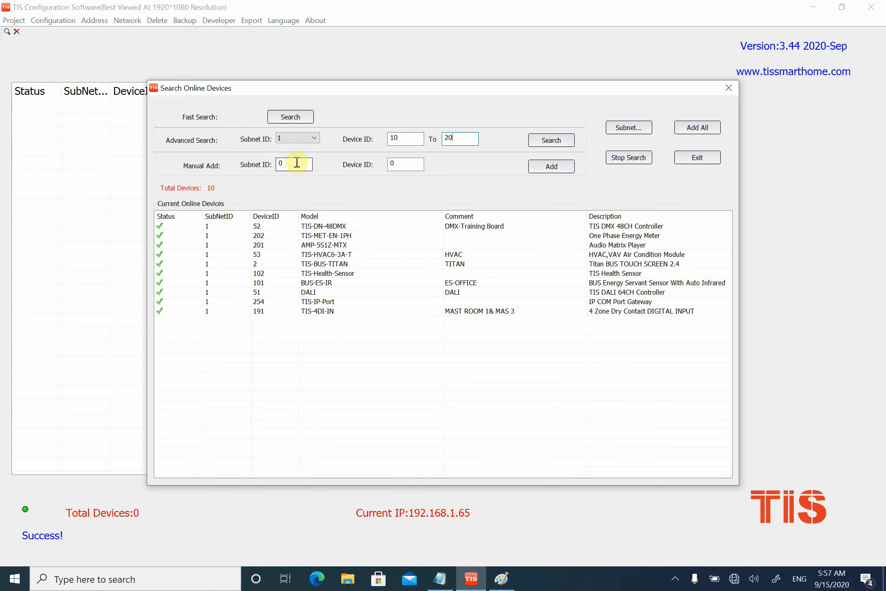
double_click(297, 162)
text(1)
key(Tab)
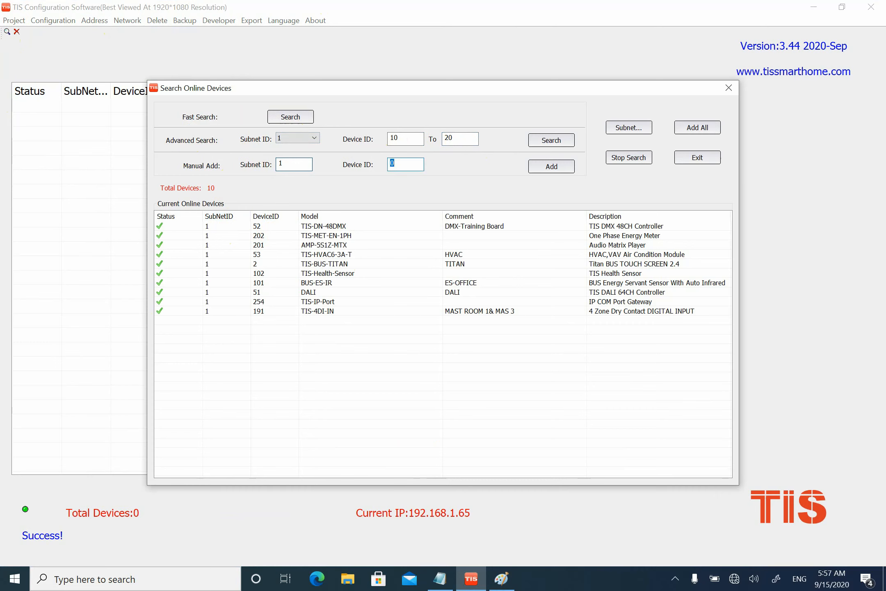
text(1)
click(555, 167)
click(292, 322)
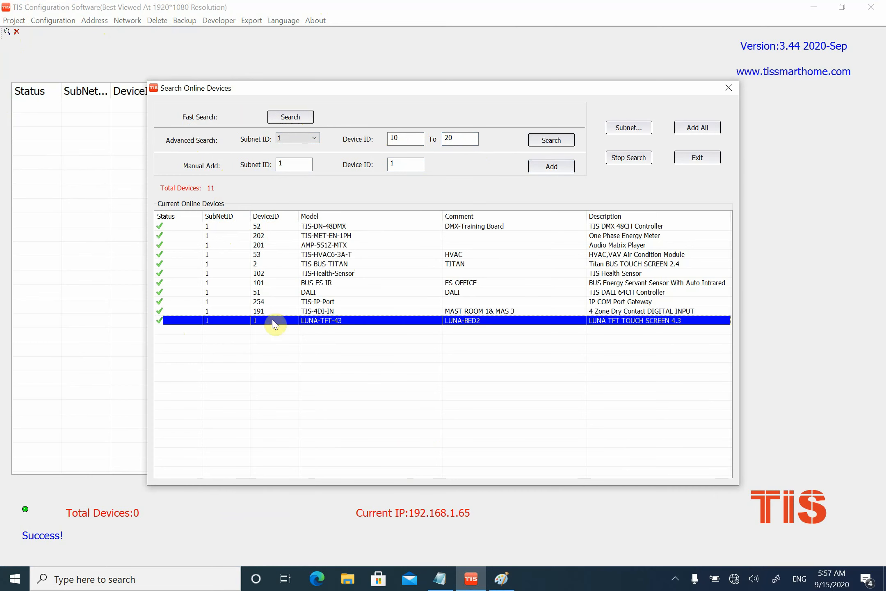
click(698, 127)
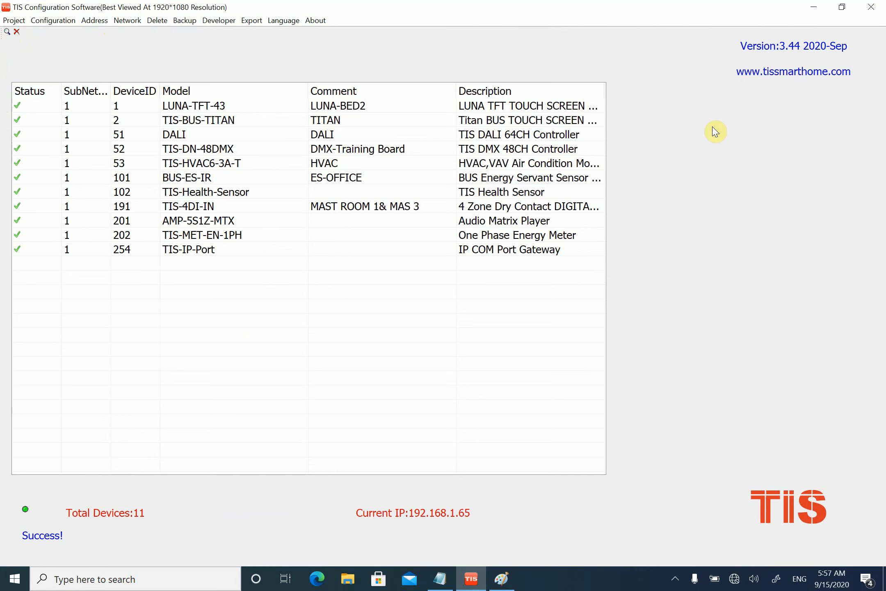
- Run another fast search for online devices and add all results to the main device list
click(6, 32)
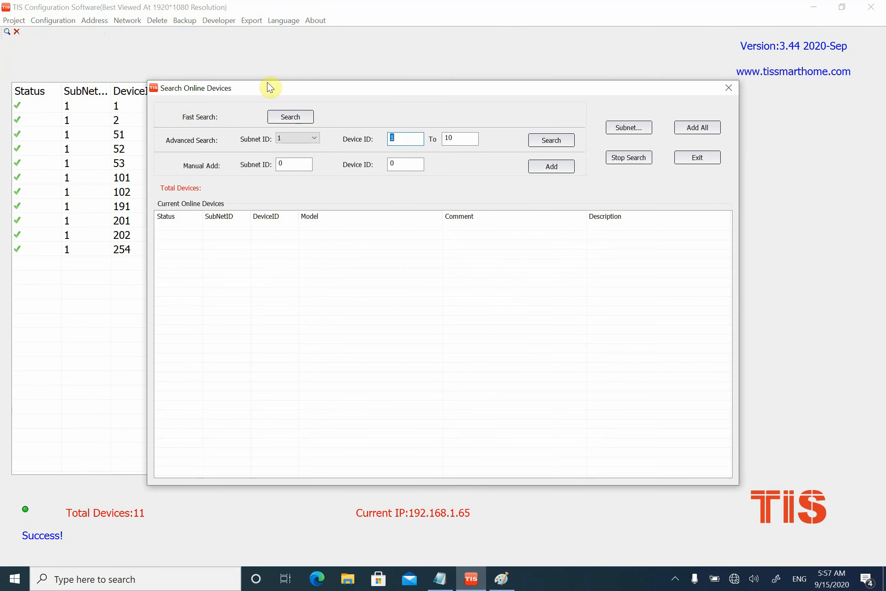
click(272, 118)
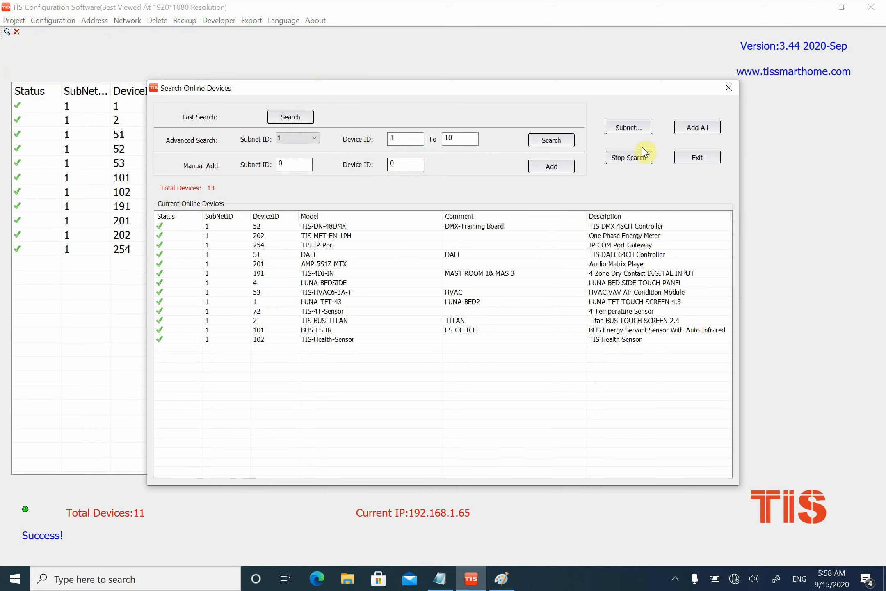
click(698, 127)
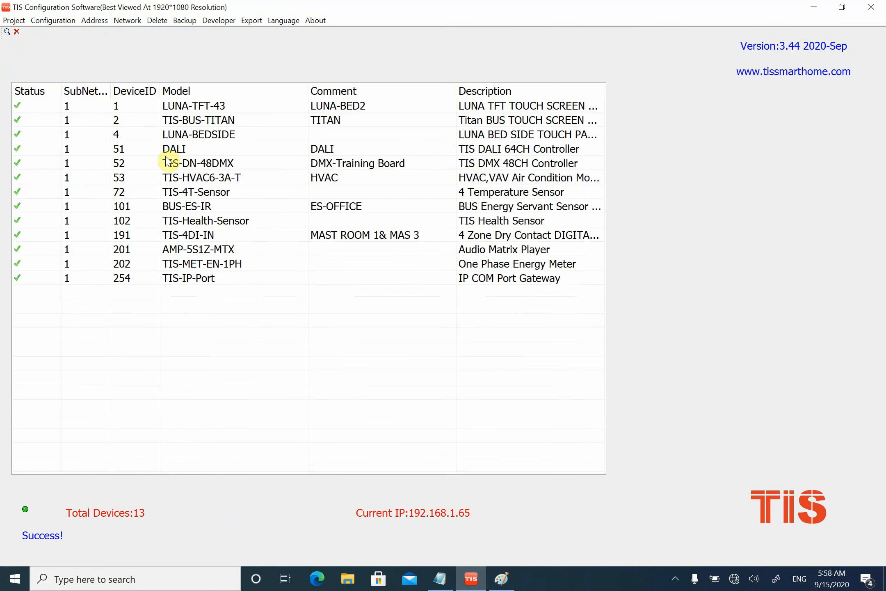
- Examine the TIS-4T-Sensor, BUS-ES-IR and TIS-Health-Sensor entries in the device list, including device IDs and product pictures
click(194, 179)
click(189, 191)
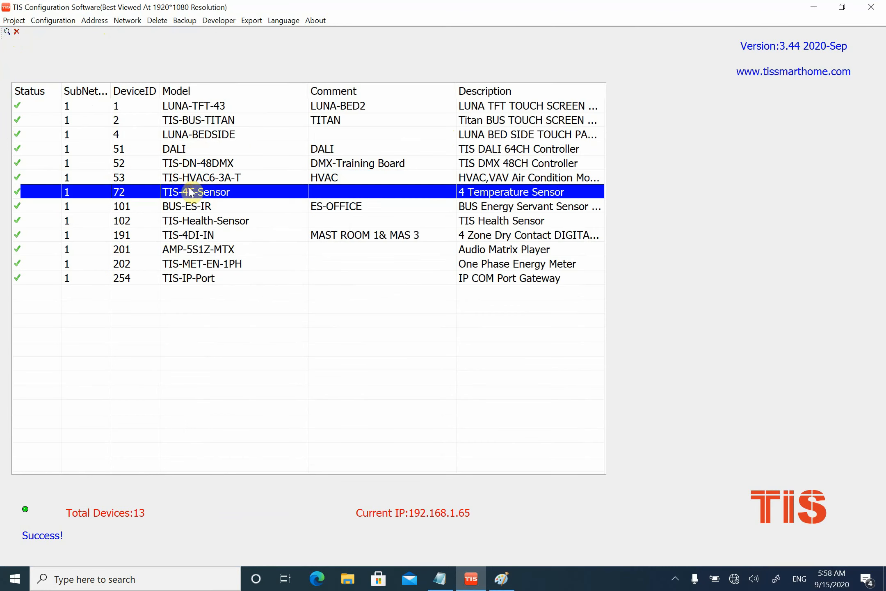
click(186, 197)
click(182, 206)
click(140, 218)
click(144, 212)
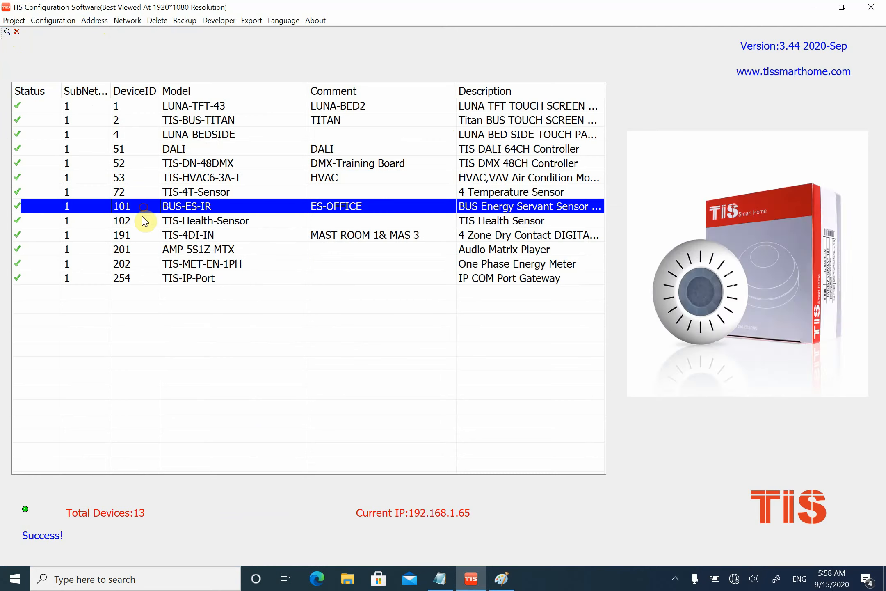
click(146, 215)
click(145, 211)
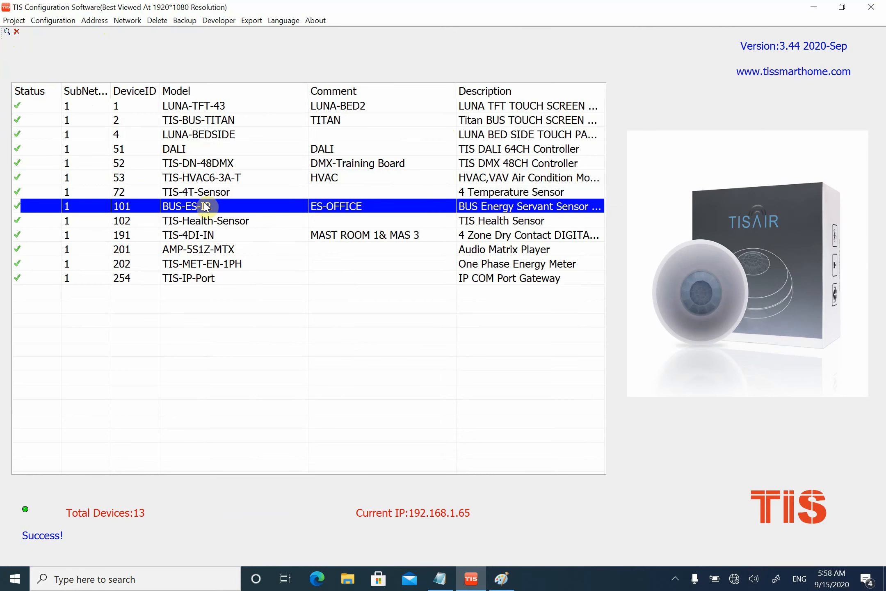
- Change the TIS-Health-Sensor's address to subnet 1, device 101, save it, and close the sensor's settings
click(191, 222)
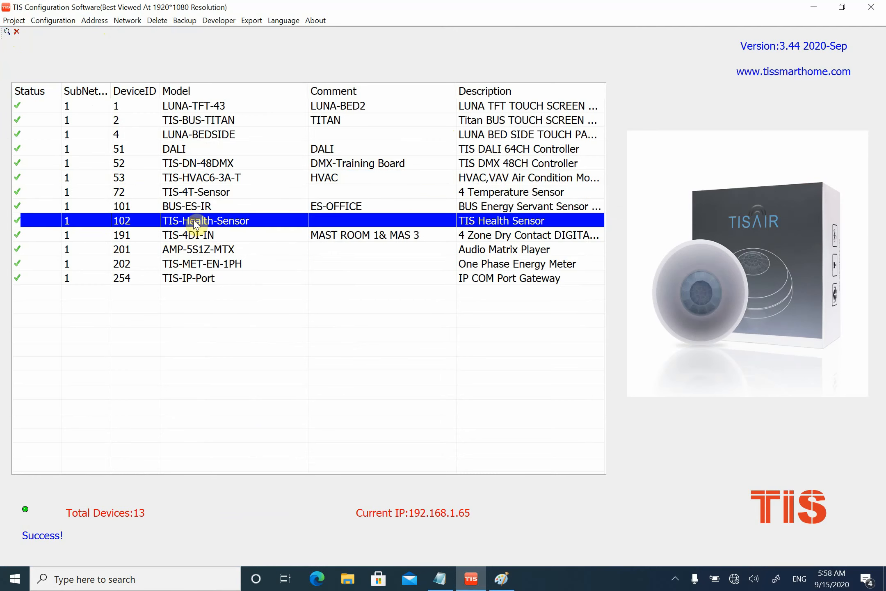
double_click(147, 225)
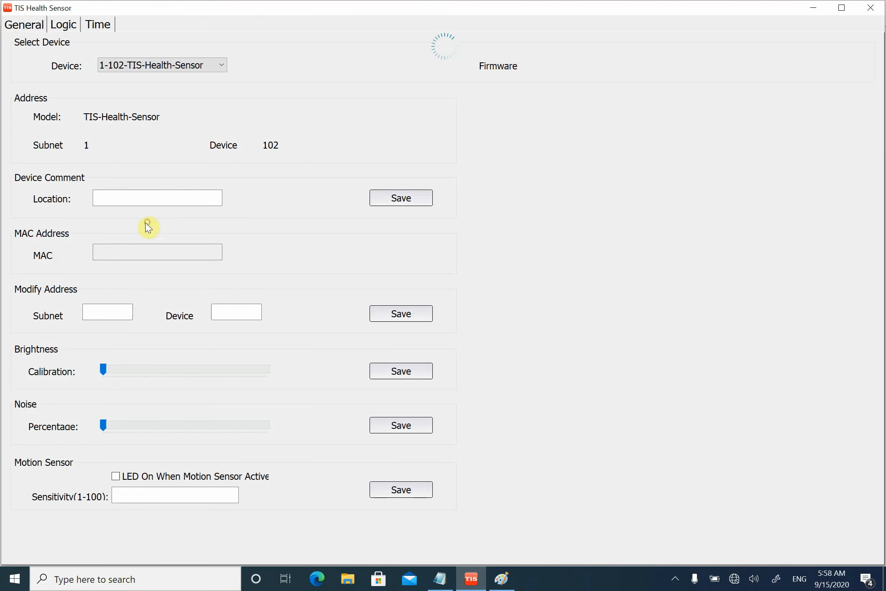
click(112, 307)
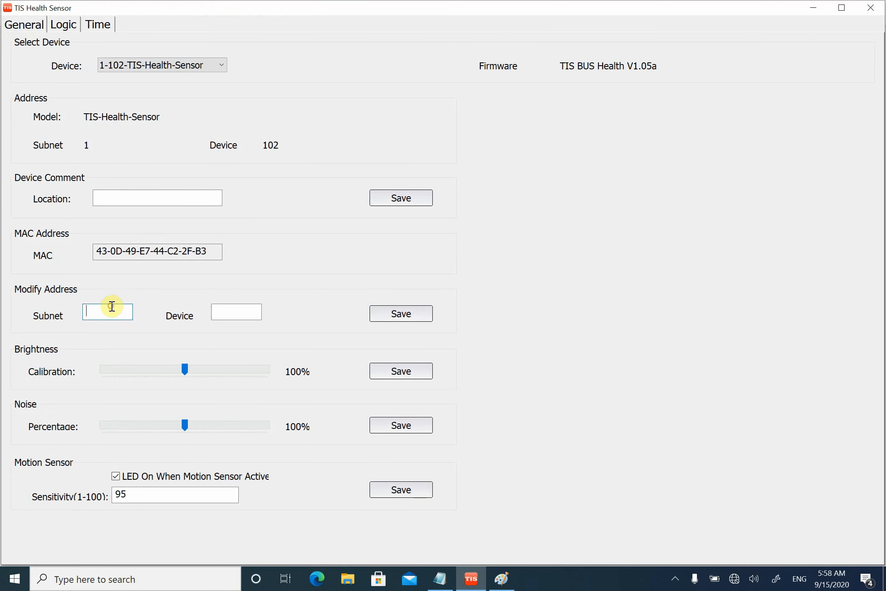
text(1)
text(101)
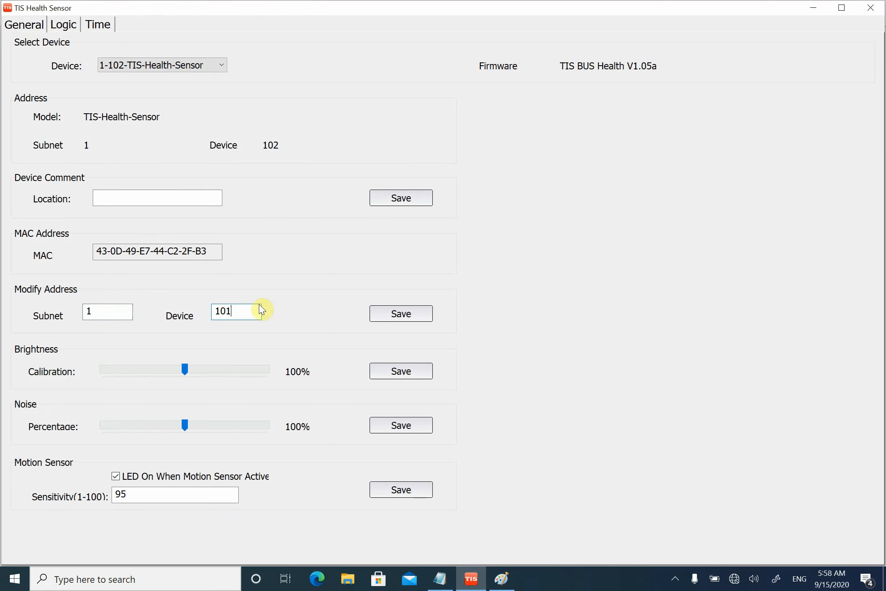
click(401, 314)
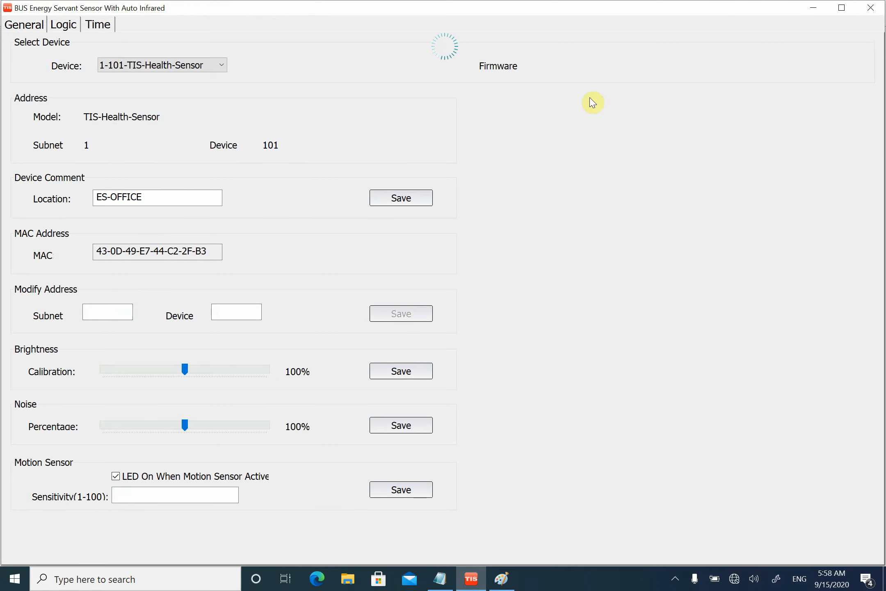
click(871, 7)
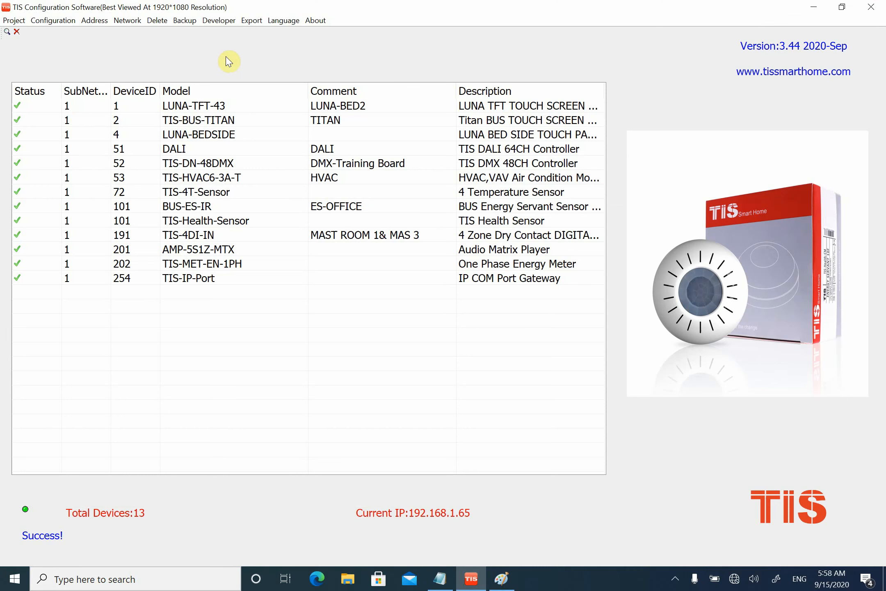
- Delete all devices from the main device list and run a new fast search for online devices
click(158, 20)
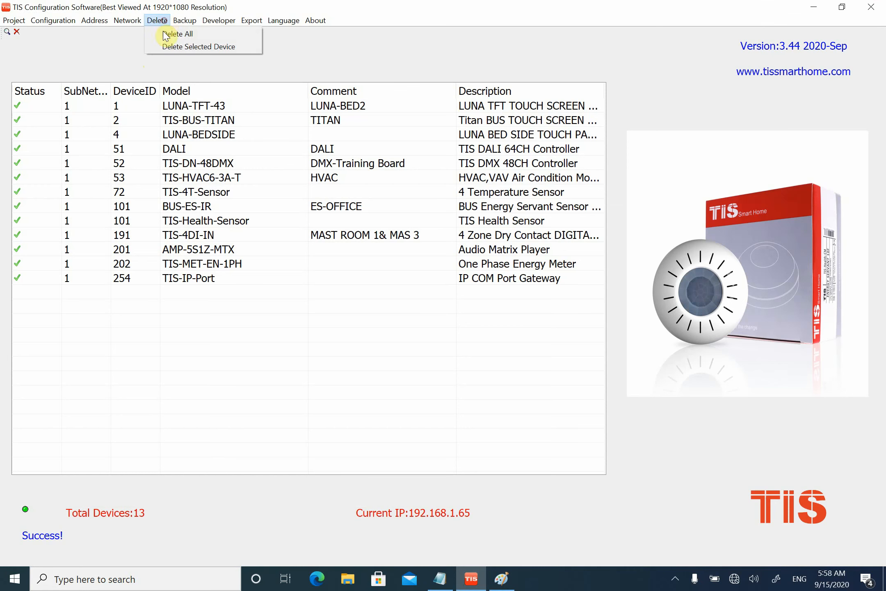
click(196, 33)
click(481, 311)
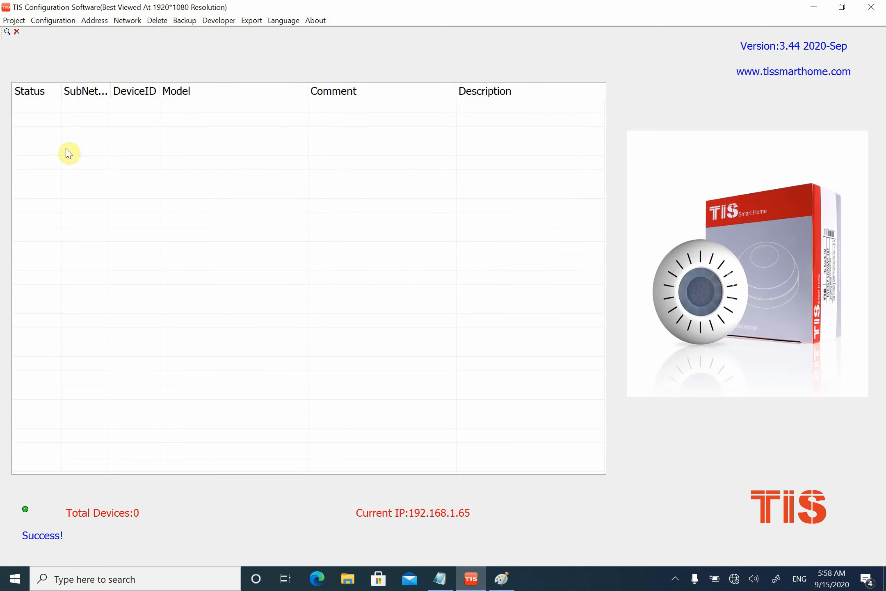
click(7, 32)
click(298, 116)
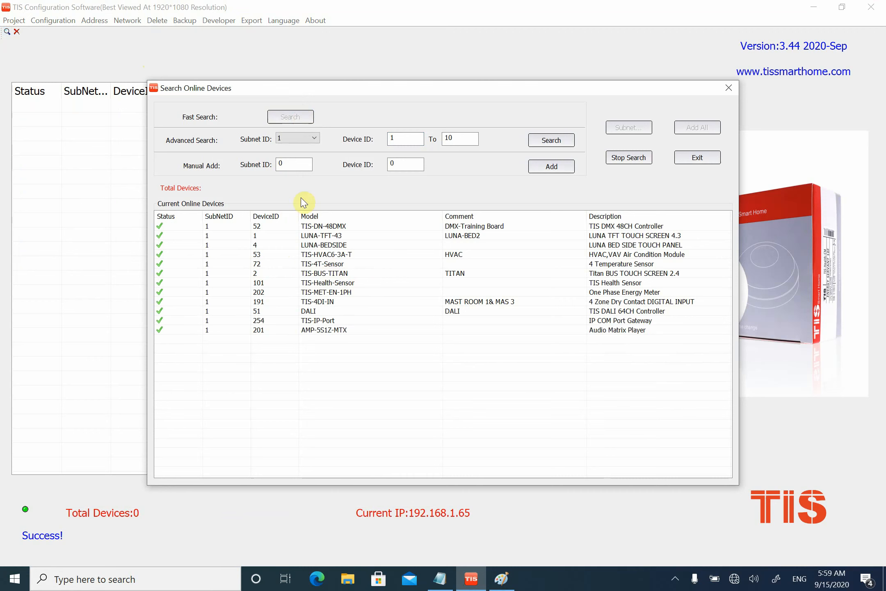
double_click(291, 162)
text(1)
key(Tab)
text(101)
click(722, 89)
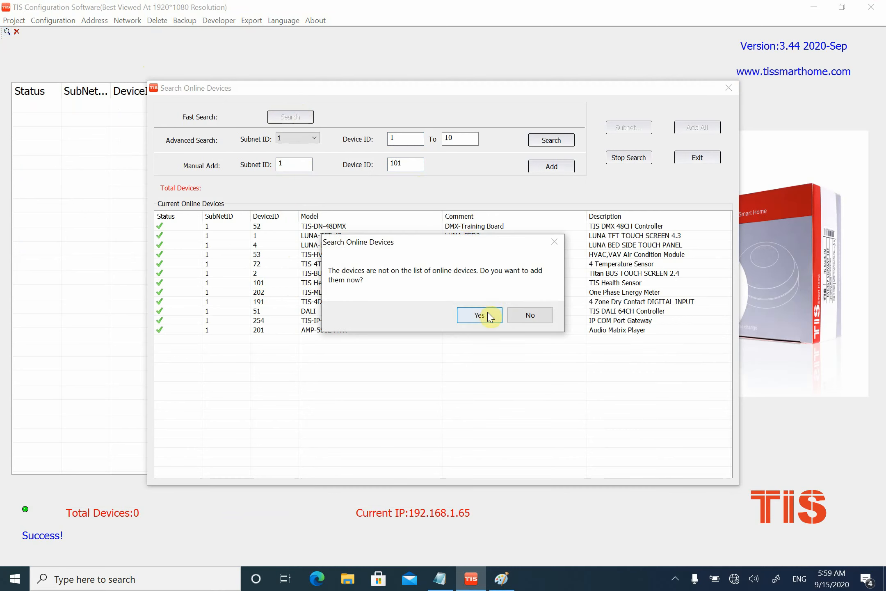
click(490, 317)
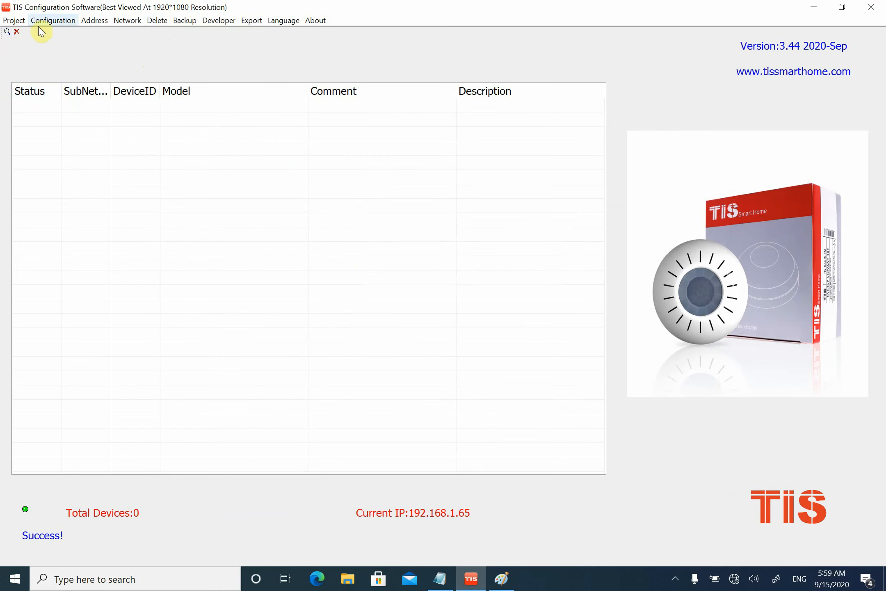
- Manually look up the device with subnet ID 1 and device ID 101, and close the search without adding it to the device list
click(8, 32)
double_click(299, 165)
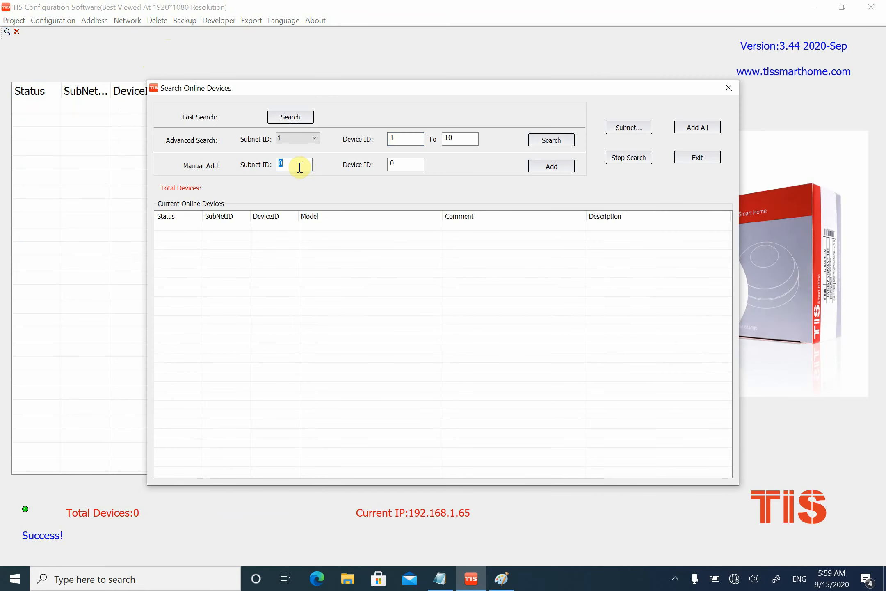
text(1)
key(Tab)
text(101)
click(559, 168)
click(562, 168)
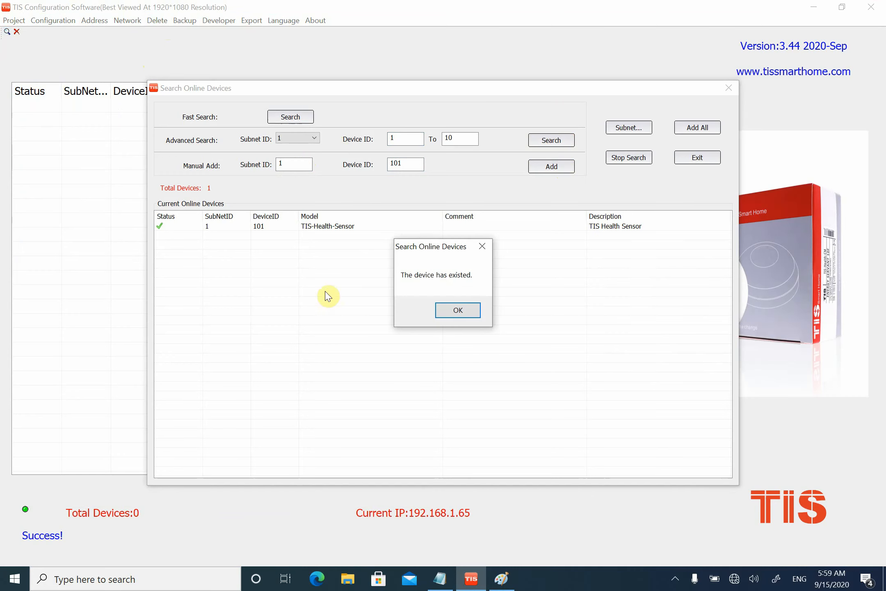
click(458, 311)
click(697, 125)
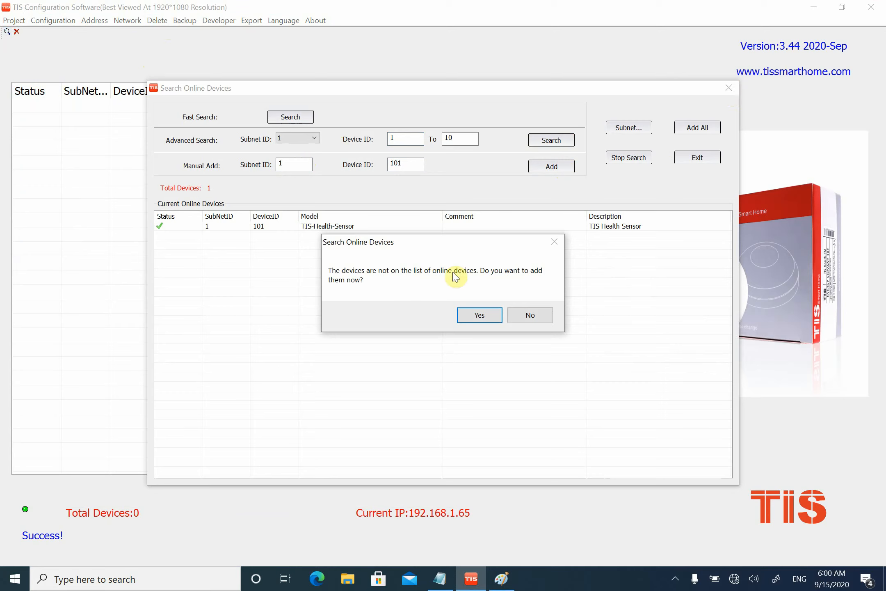
click(528, 316)
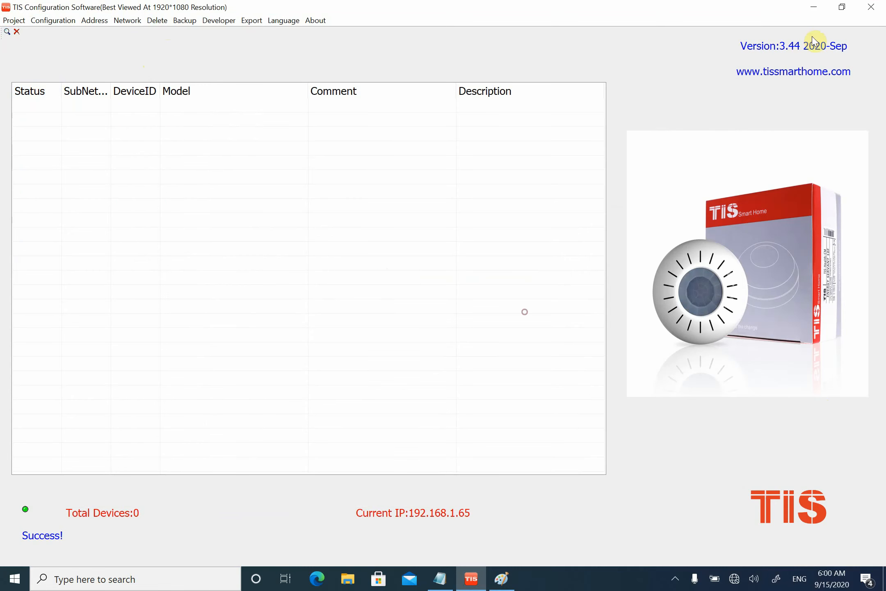
- Search subnet 1 in Manage Device Address and compare the BUS-ES-IR and TIS-Health-Sensor entries' device IDs and MAC addresses
click(96, 22)
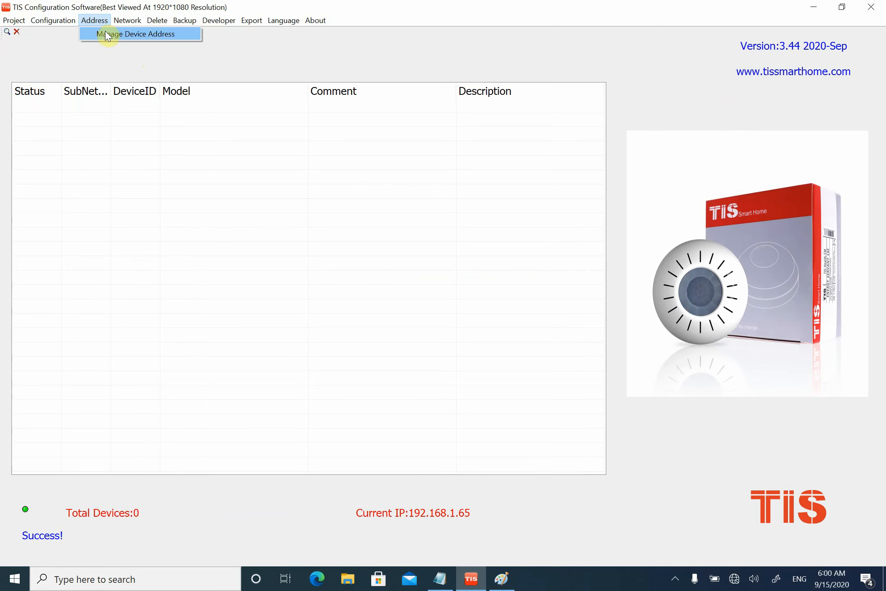
click(105, 32)
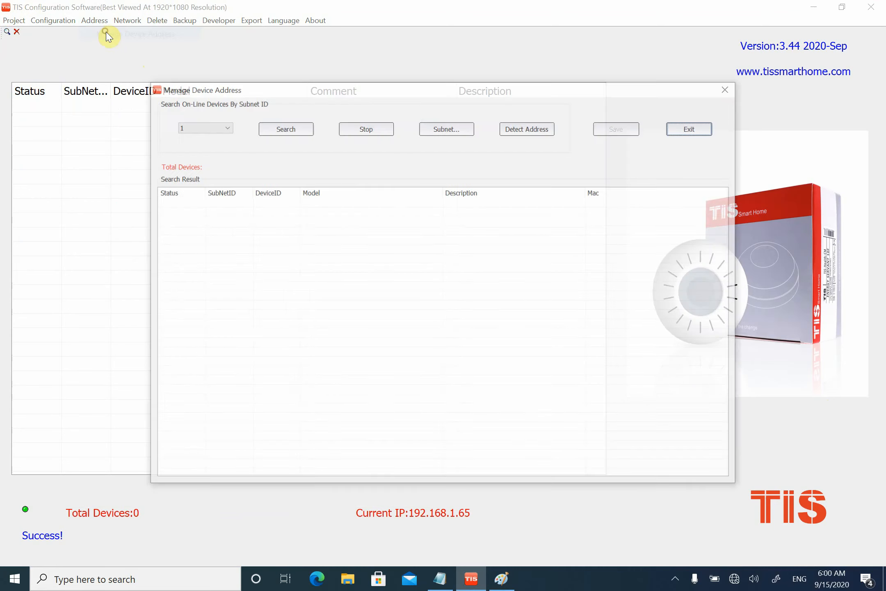
click(283, 132)
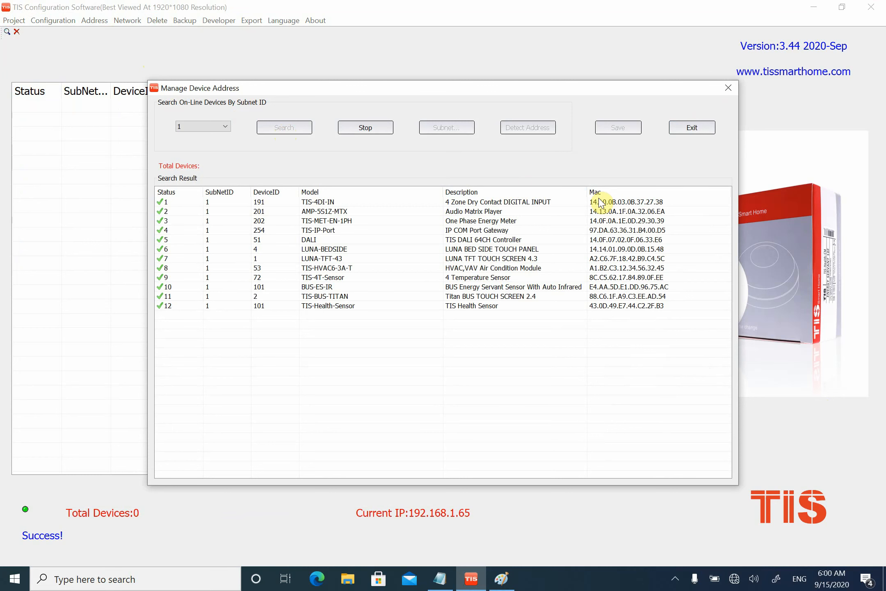
click(264, 289)
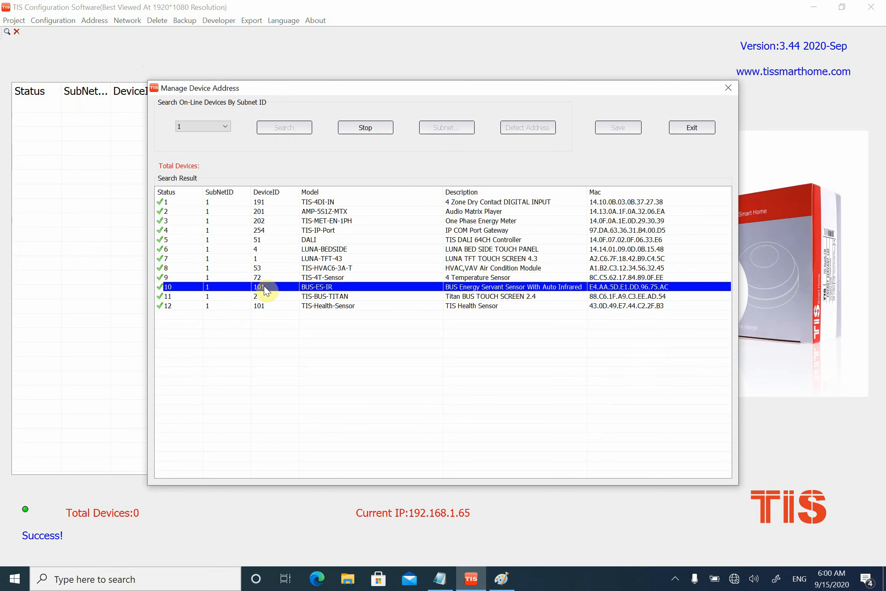
click(281, 307)
click(271, 288)
click(274, 307)
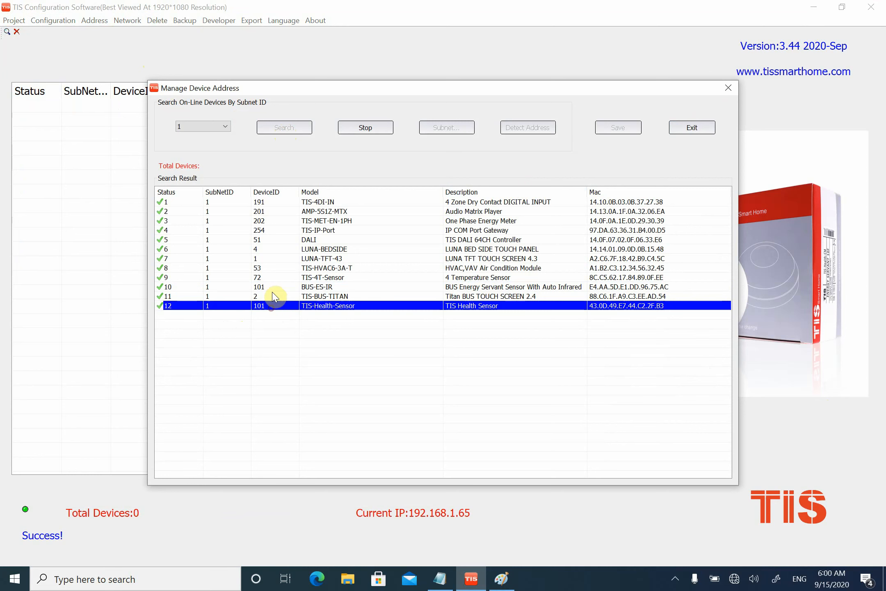
click(272, 288)
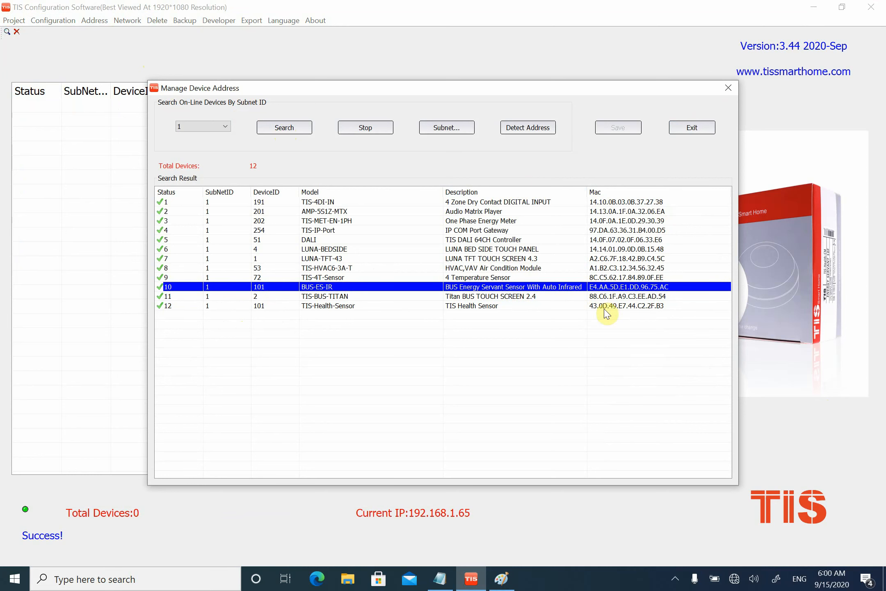
double_click(272, 306)
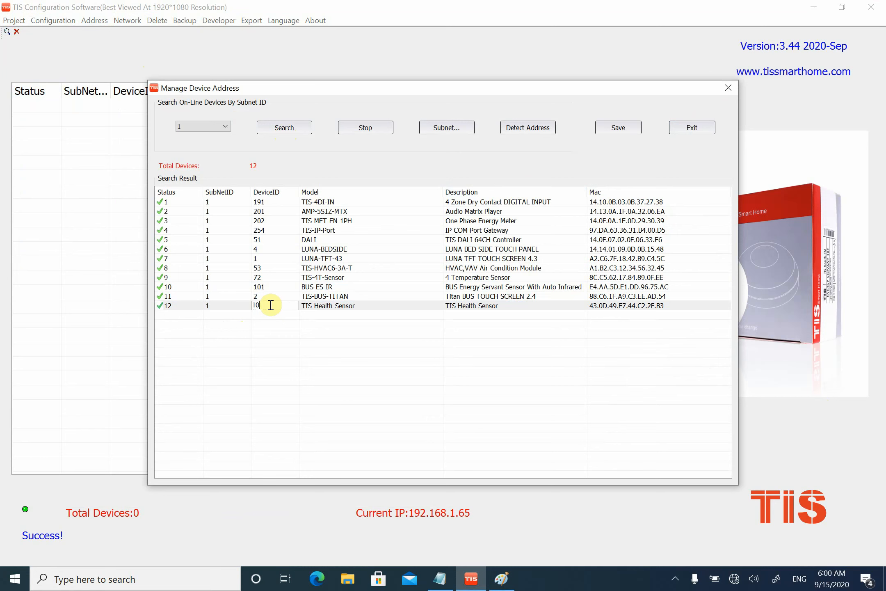
text(2)
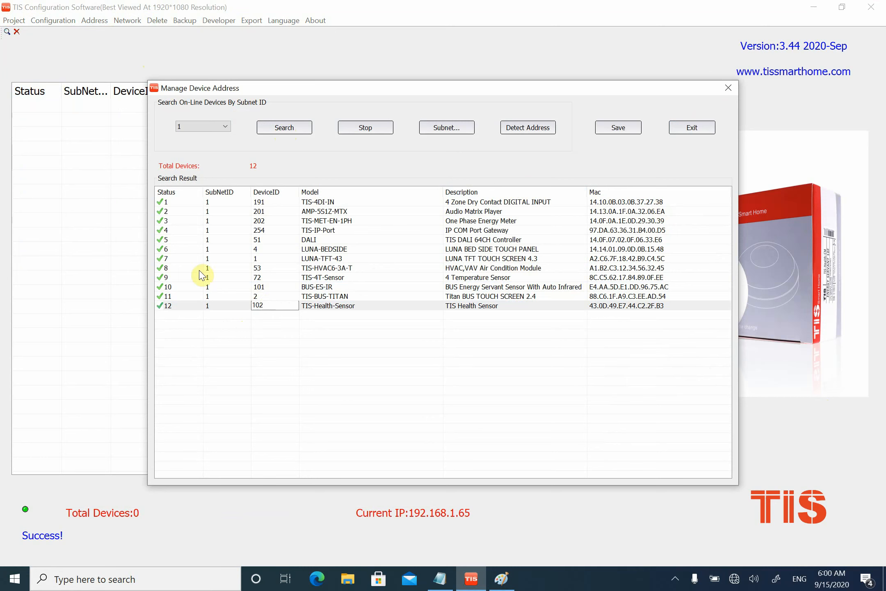
click(634, 129)
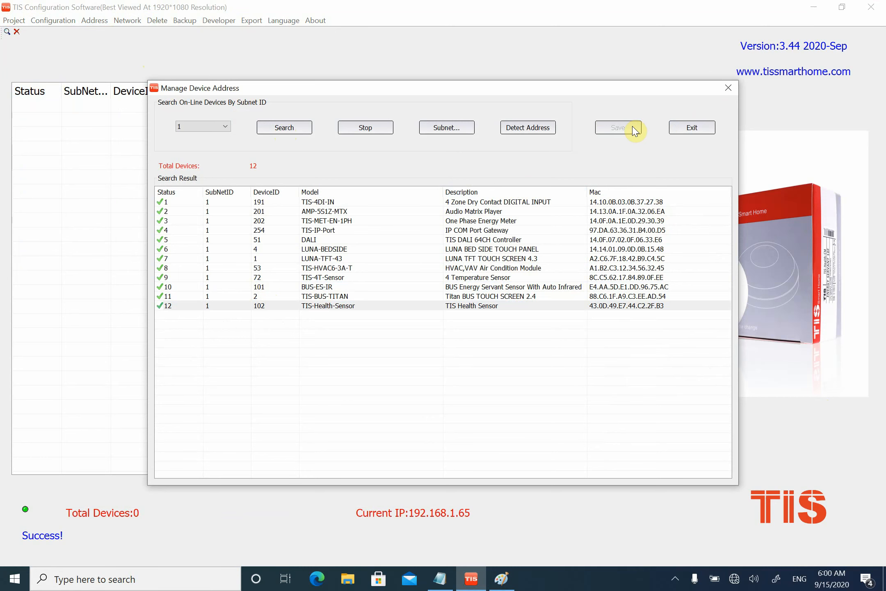
click(730, 87)
- Switch to Paint, maximize its window, and delete the entire numbered grid drawing from the canvas
click(440, 579)
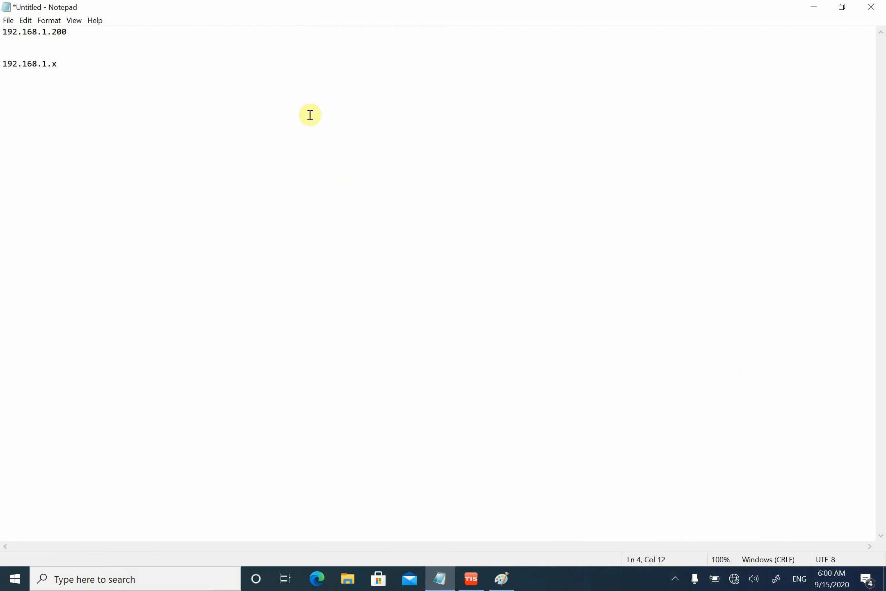
click(501, 579)
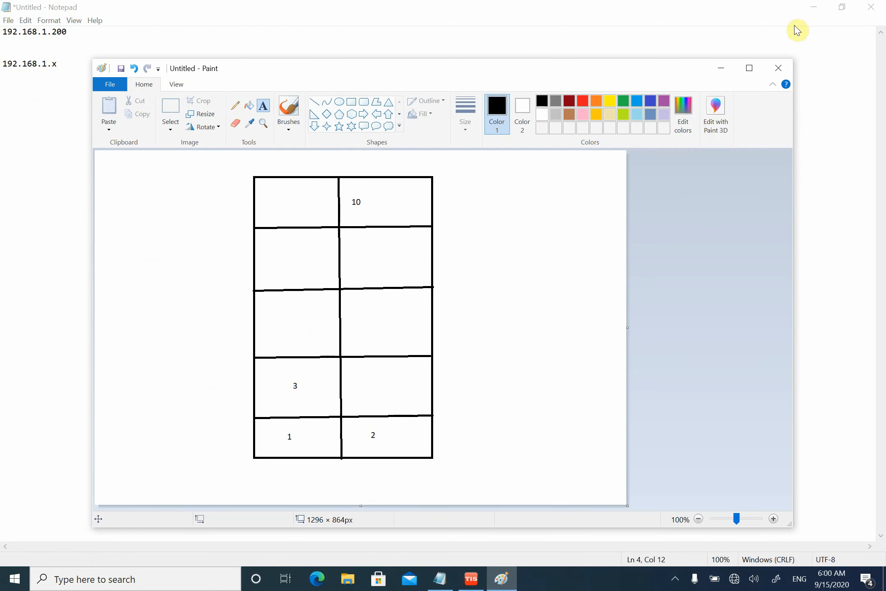
click(751, 68)
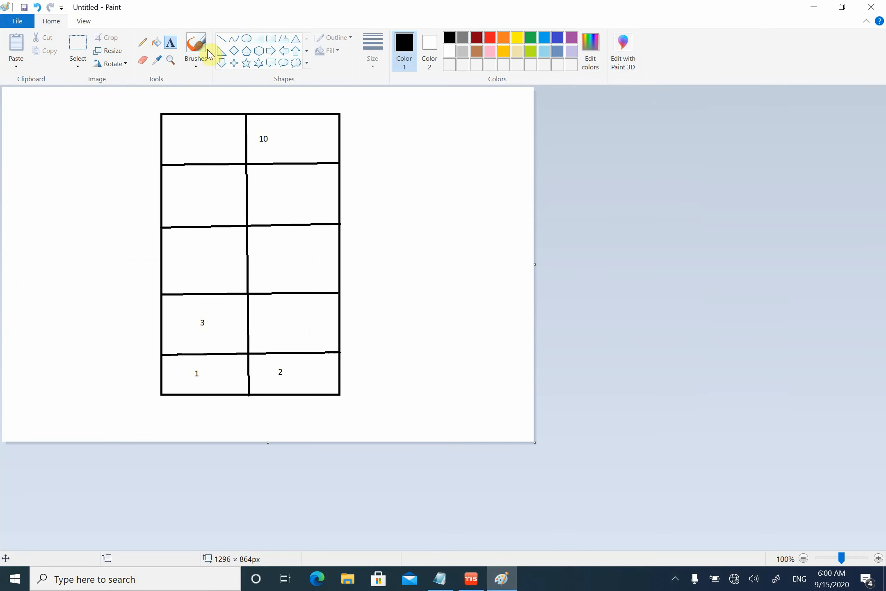
click(80, 45)
drag(380, 93, 138, 415)
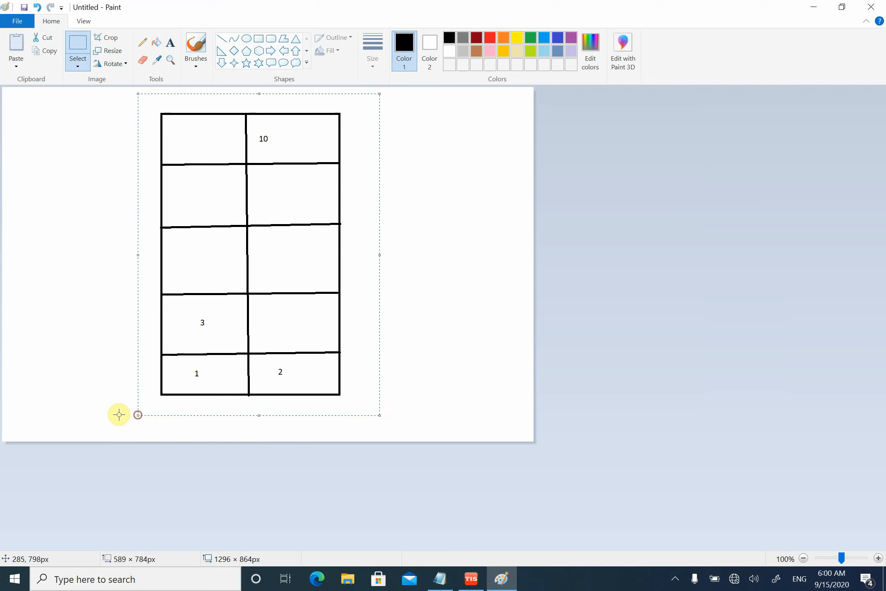
key(Delete)
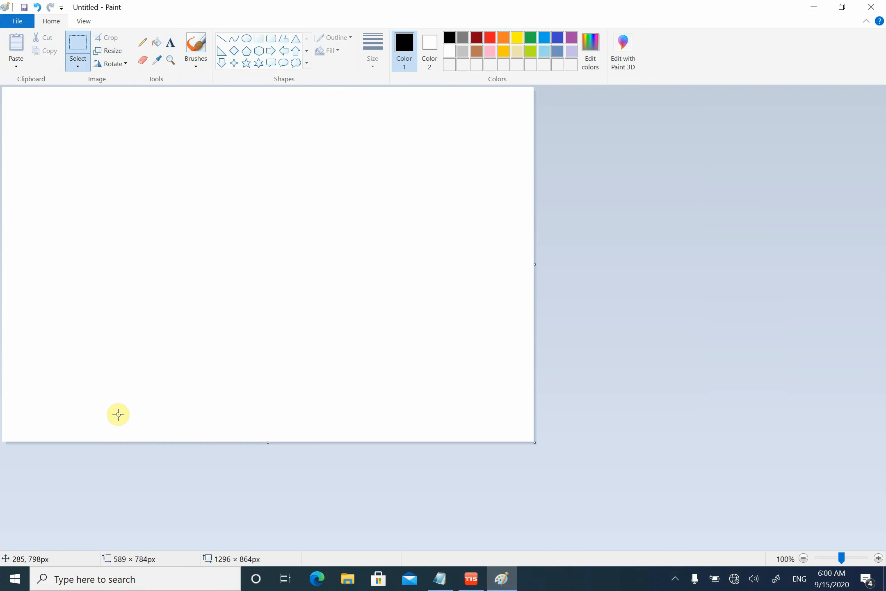
- Draw three rectangles side by side across the upper canvas, about 349 × 137, 427 × 133 and 368 × 142 px
click(257, 40)
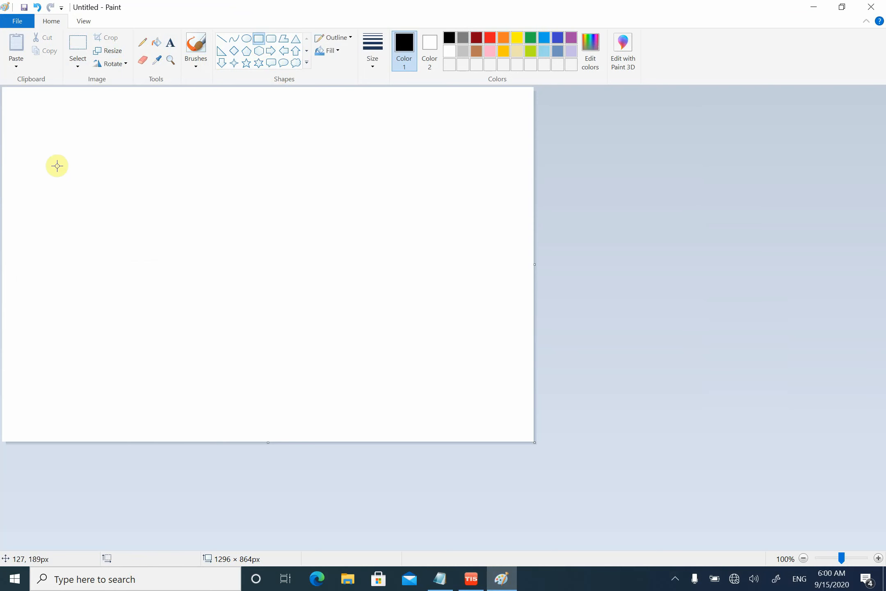
drag(23, 143, 167, 198)
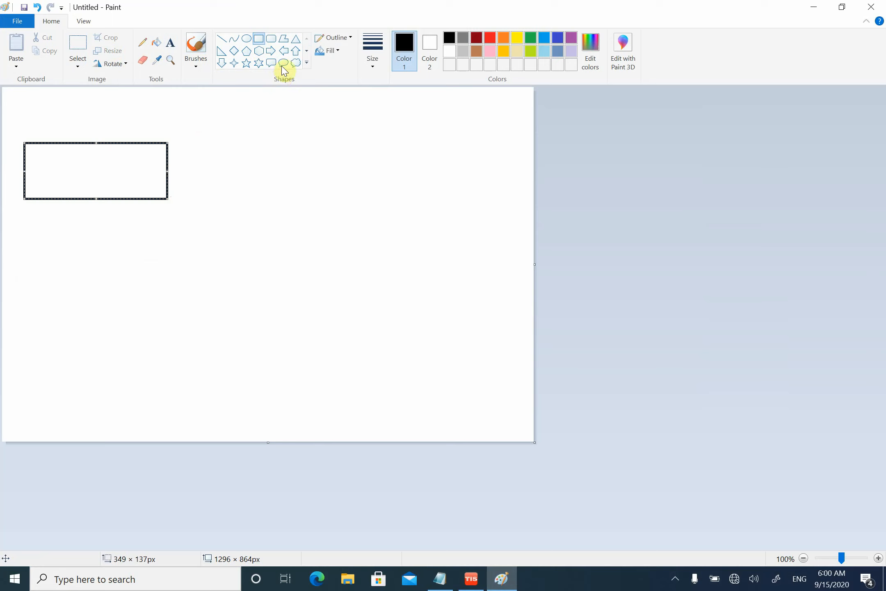
drag(187, 141, 362, 196)
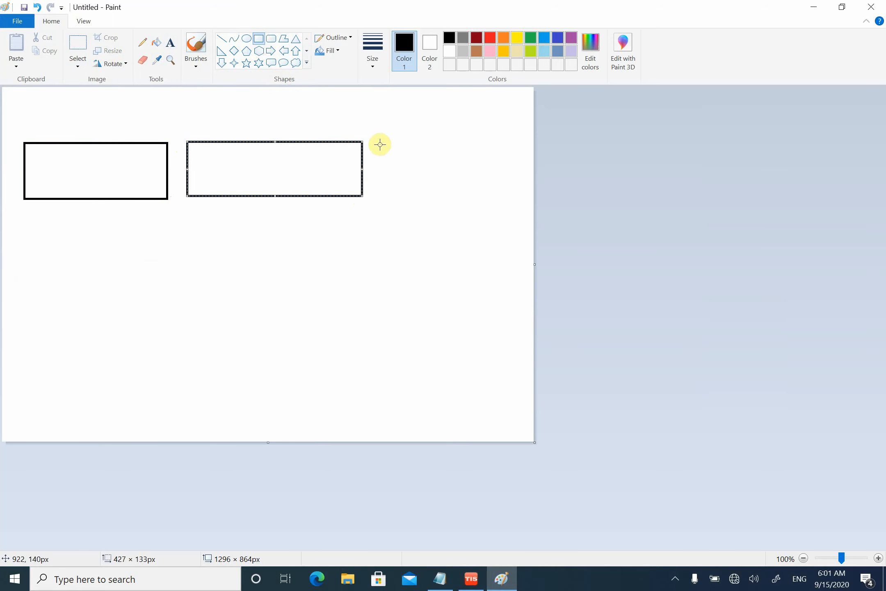
drag(376, 143, 529, 201)
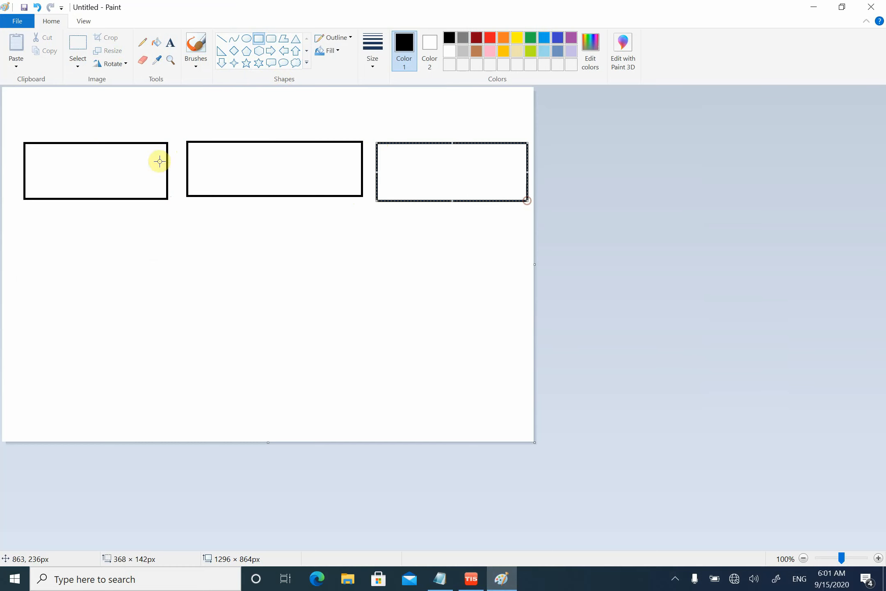
- Label the first rectangle with the text "12 ch vlc"
click(170, 42)
click(52, 171)
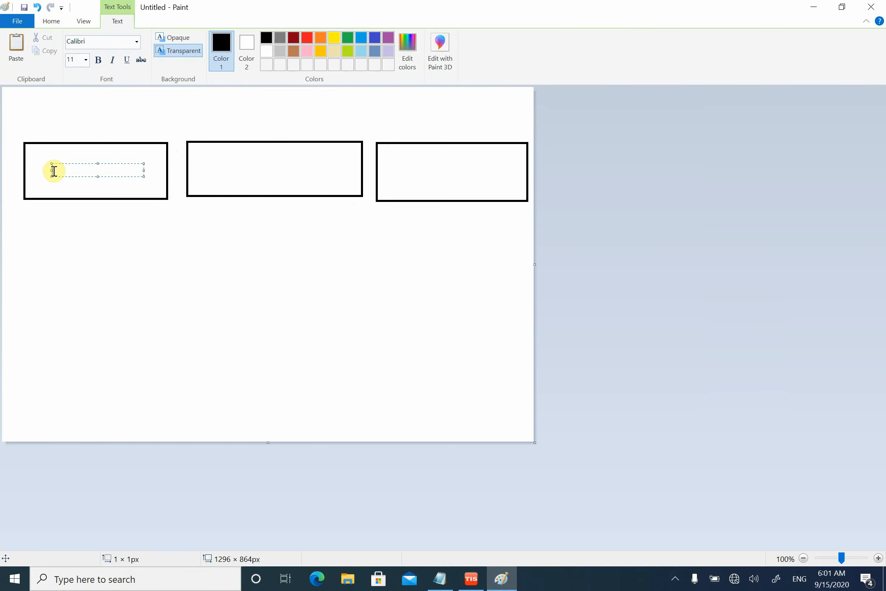
text(12 ch vlc)
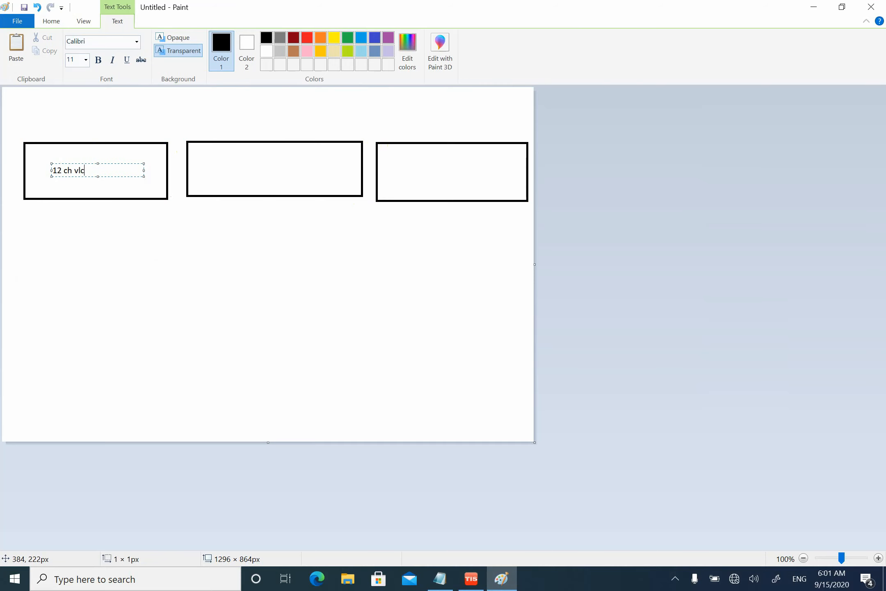
click(121, 183)
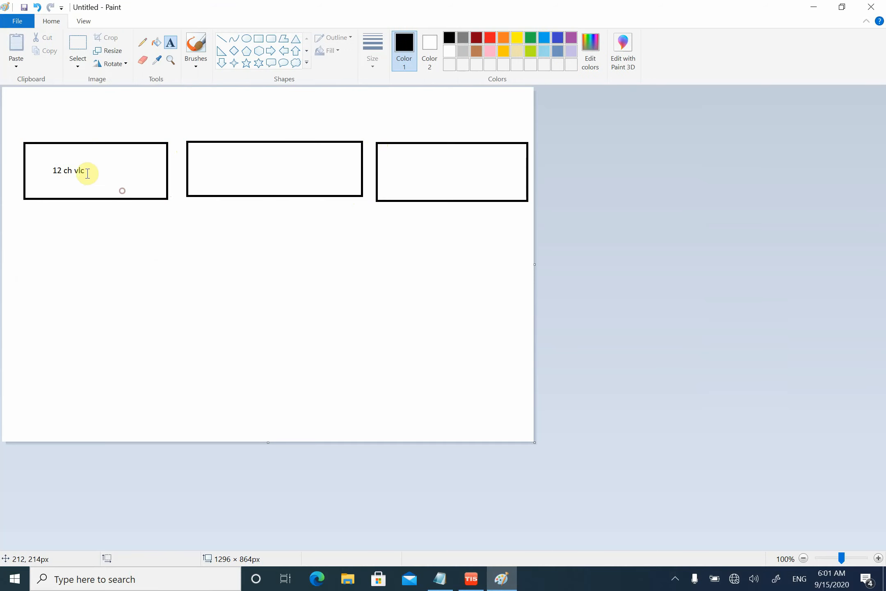
click(45, 170)
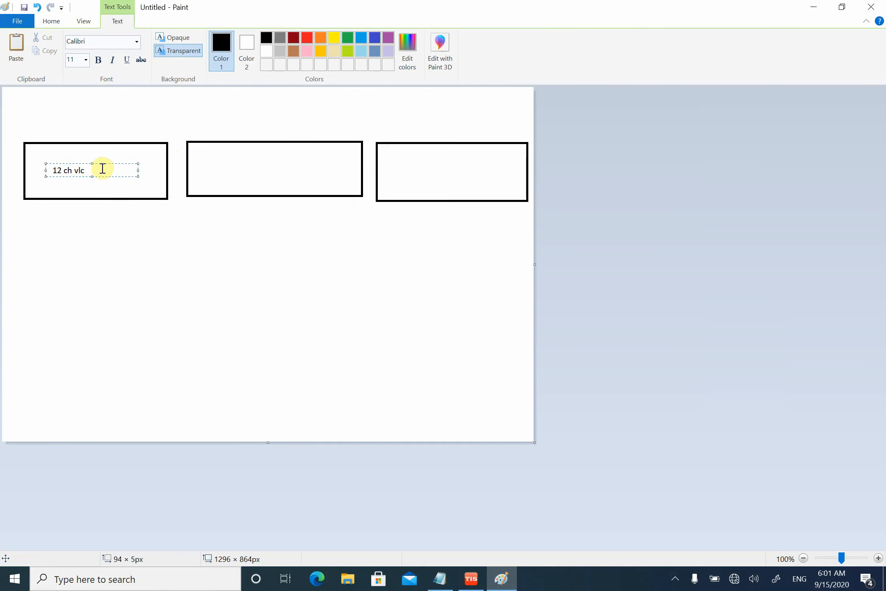
right_click(101, 168)
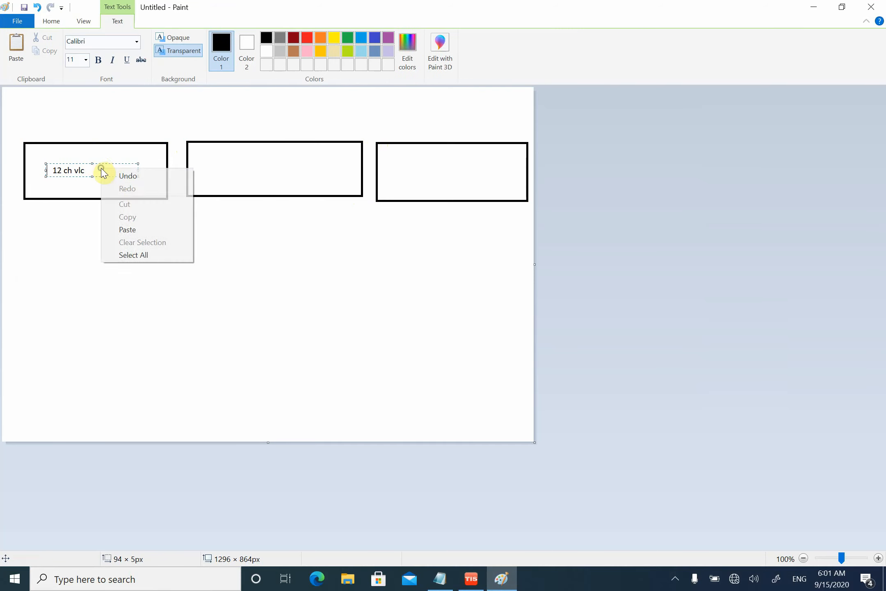
click(85, 154)
- Copy the "12 ch vlc" label and place one copy inside the second rectangle and one inside the third
click(78, 43)
drag(92, 157, 43, 182)
right_click(53, 178)
click(80, 200)
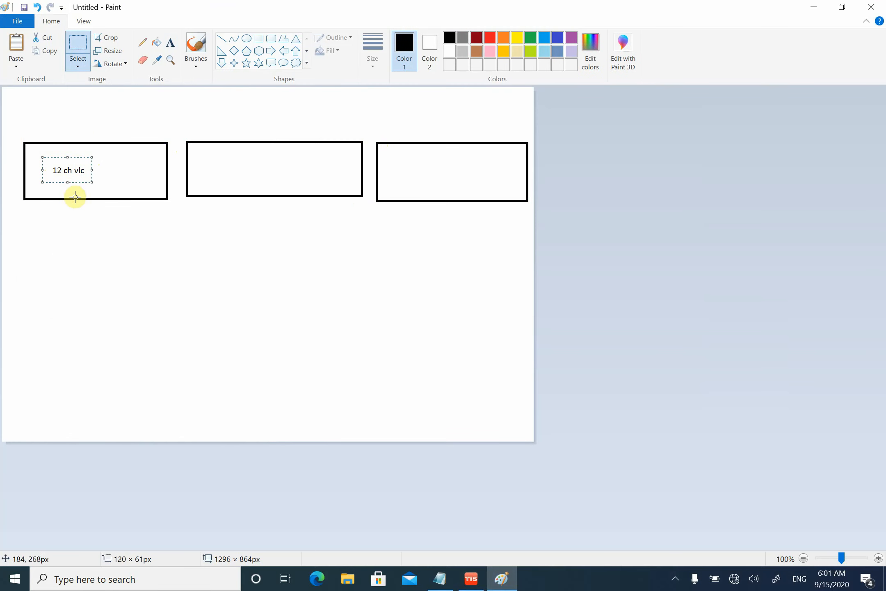
key(ctrl+v)
drag(28, 112, 241, 168)
key(ctrl+v)
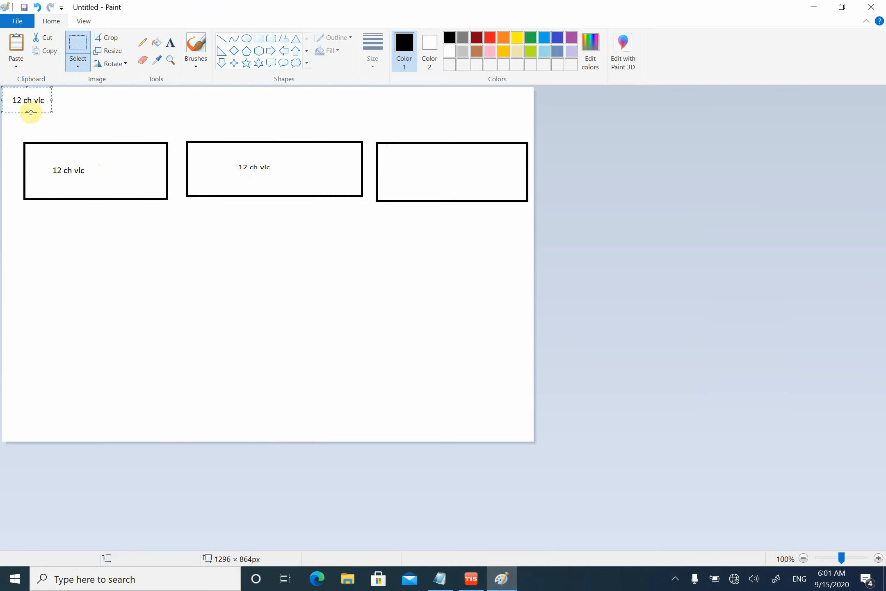
drag(22, 98, 429, 168)
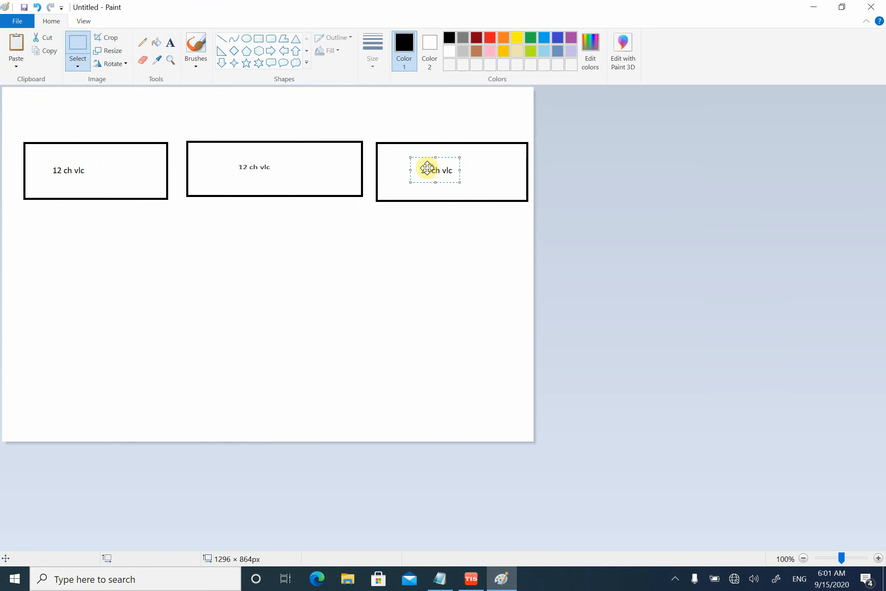
- Switch to TIS Configuration Software, run Detect Address in Manage Device Address, select the detected device, and close the dialog
click(471, 578)
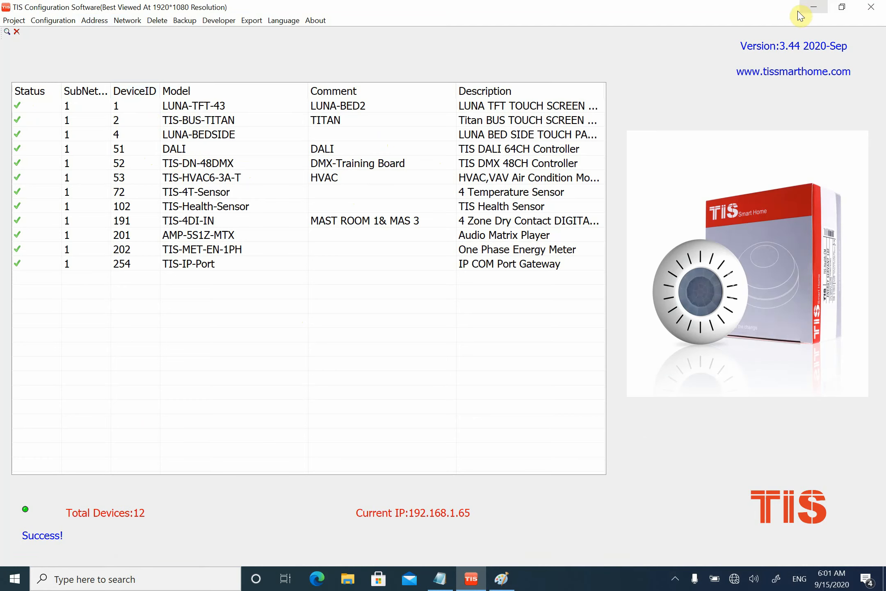
click(812, 9)
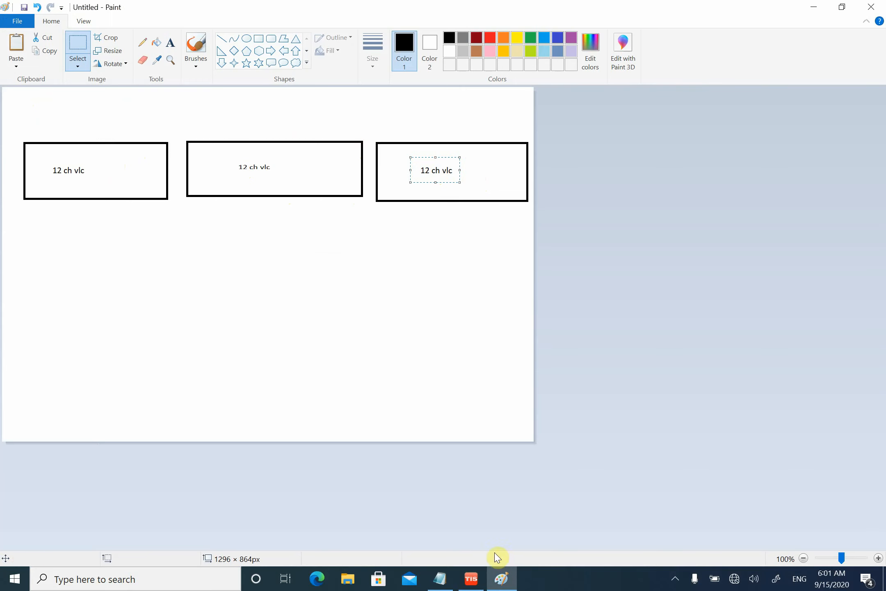
click(471, 578)
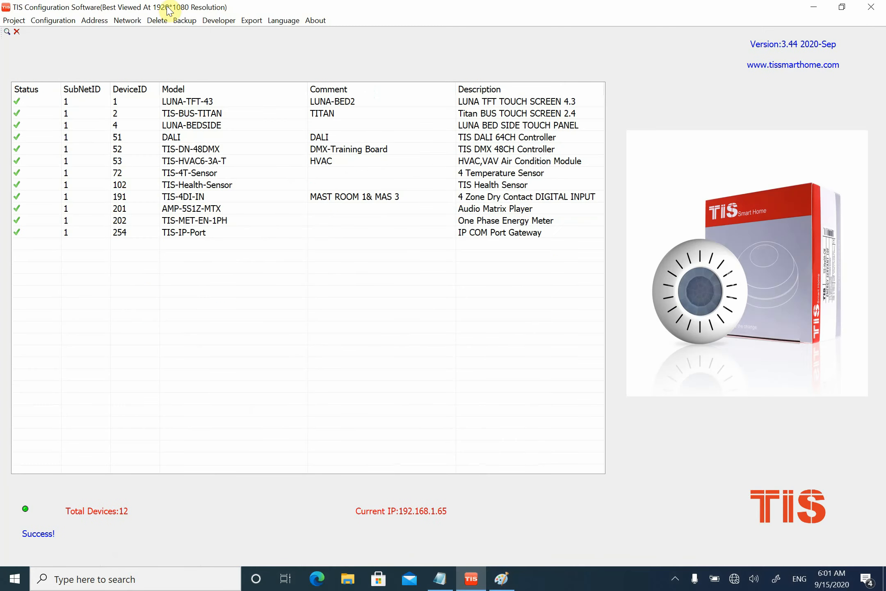
click(94, 20)
click(115, 33)
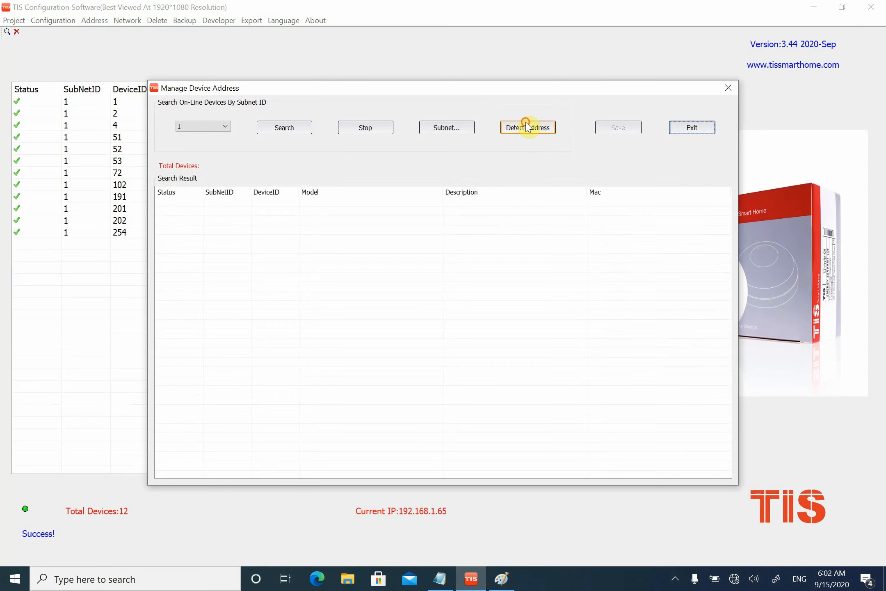
click(528, 127)
click(226, 206)
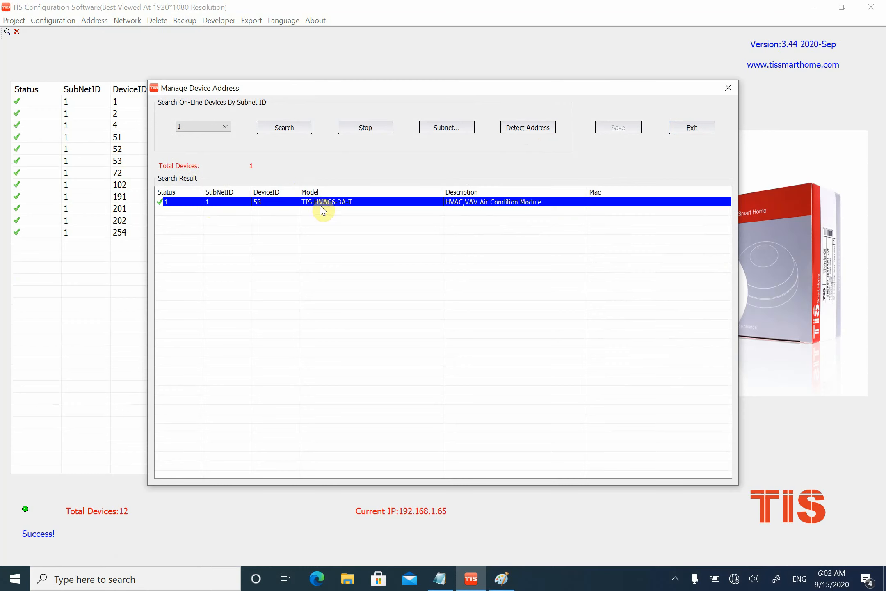
click(728, 88)
- Open the TIS-HVAC6-3A-T settings, change the location comment to HVAC-1, and close the settings without saving
click(128, 161)
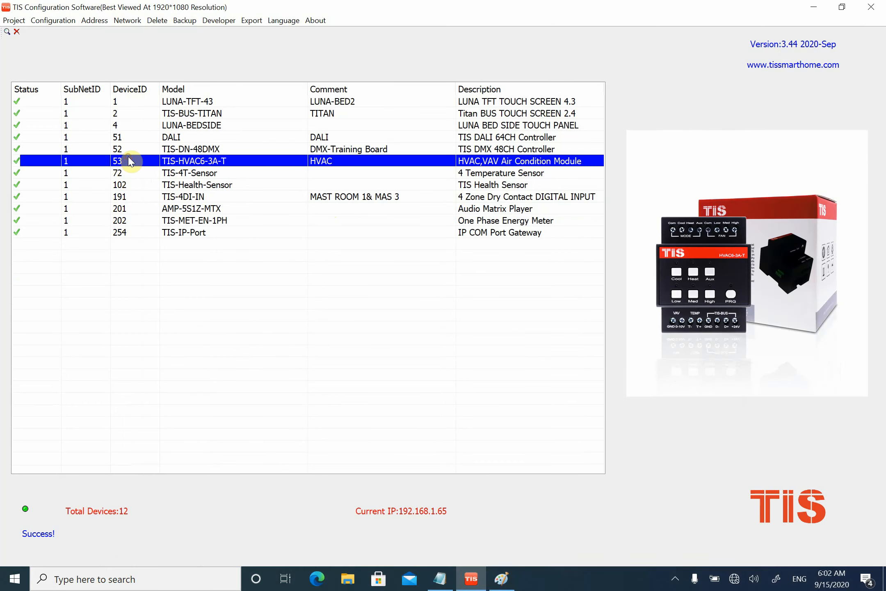
double_click(130, 162)
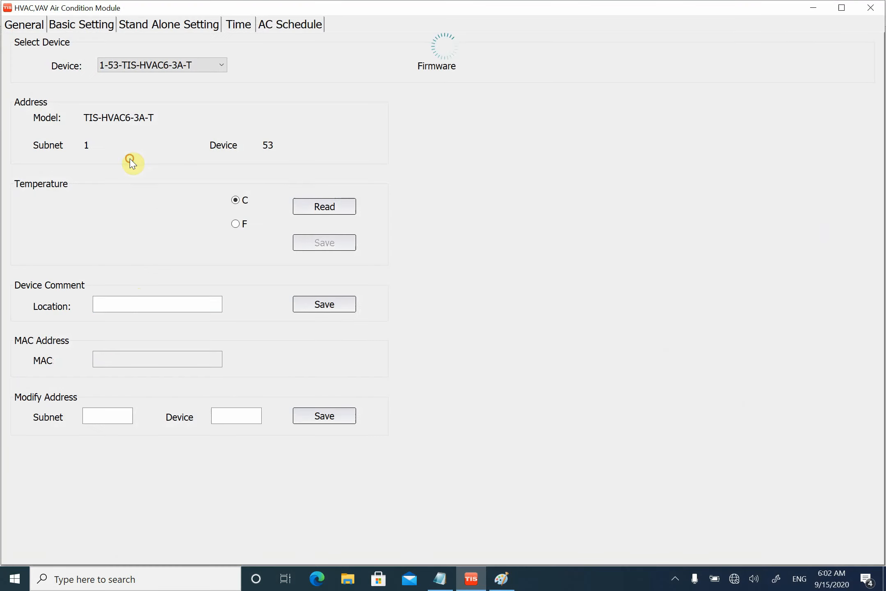
click(135, 303)
text(-1)
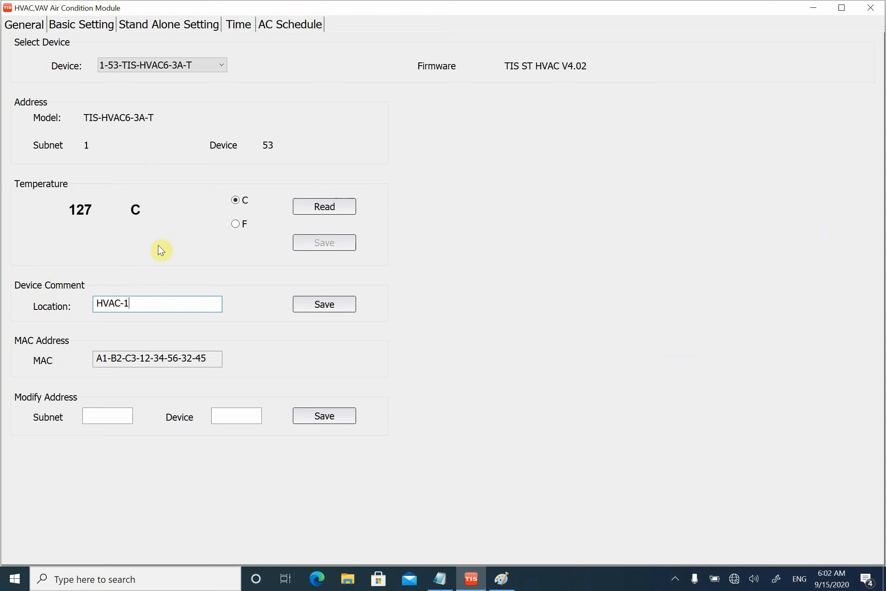
click(871, 9)
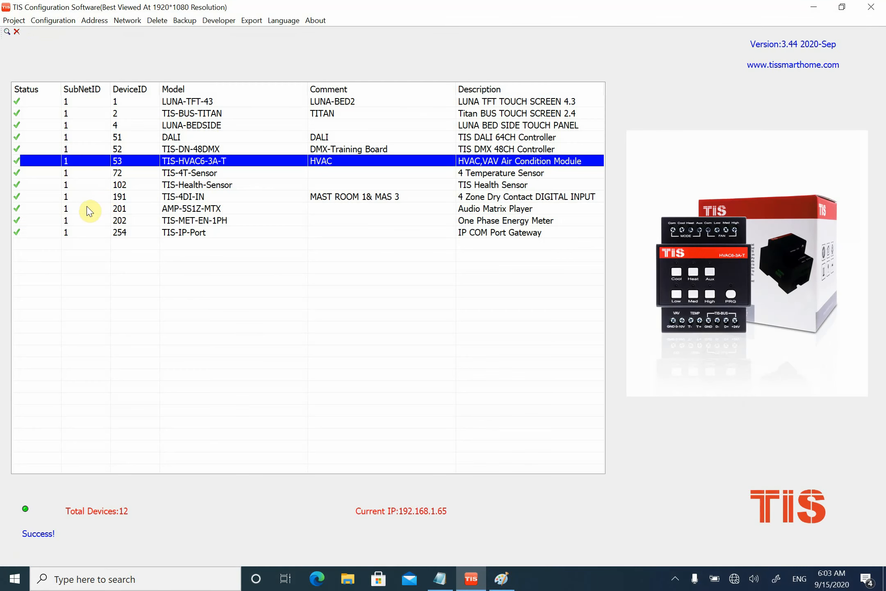
- Open the TIS-IP-Port gateway's settings and enter 192.168.9.201 as its fixed IP address
click(203, 232)
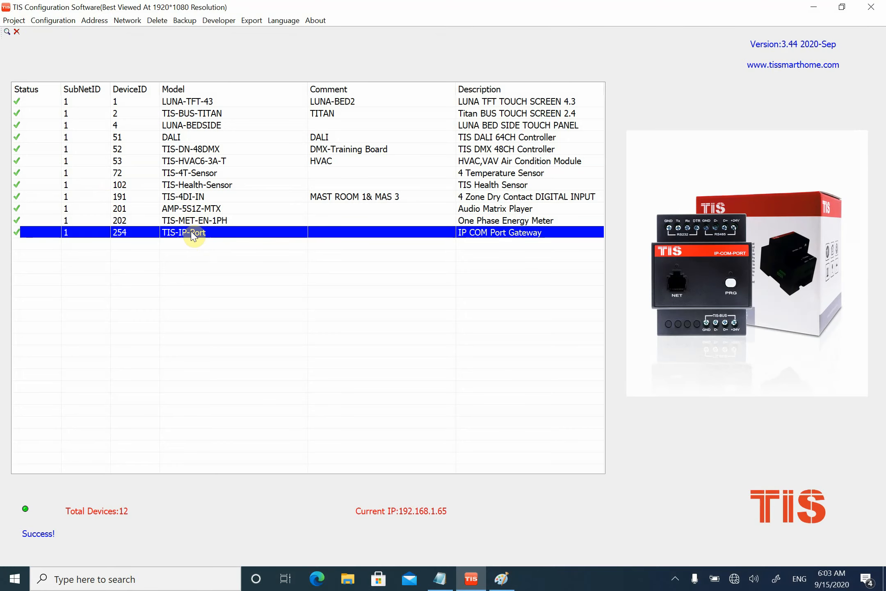
double_click(192, 236)
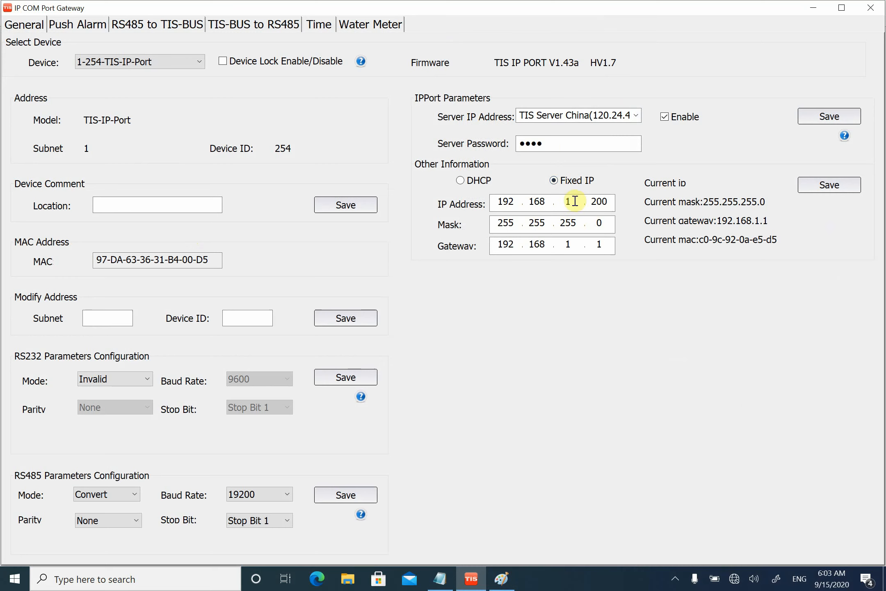
text(9)
key(period)
text(2)
- Set the IP port's gateway to 192.168.9.1, submit the network settings for saving, and accept the device restart
double_click(574, 242)
text(9)
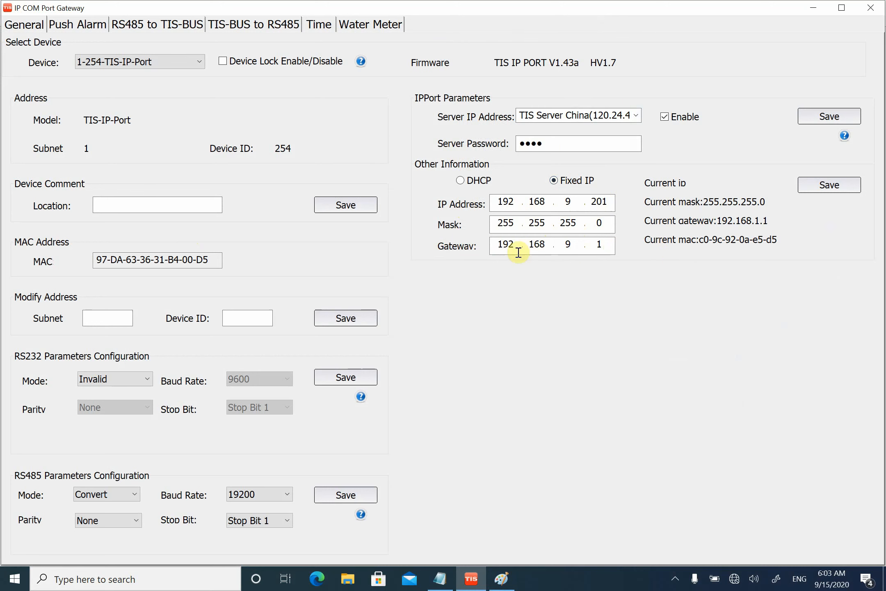
click(821, 186)
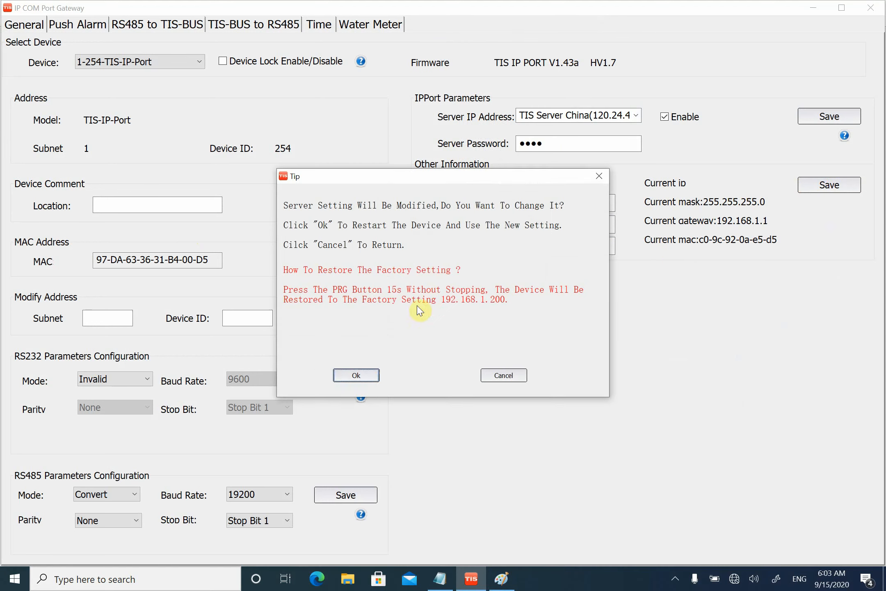
click(367, 374)
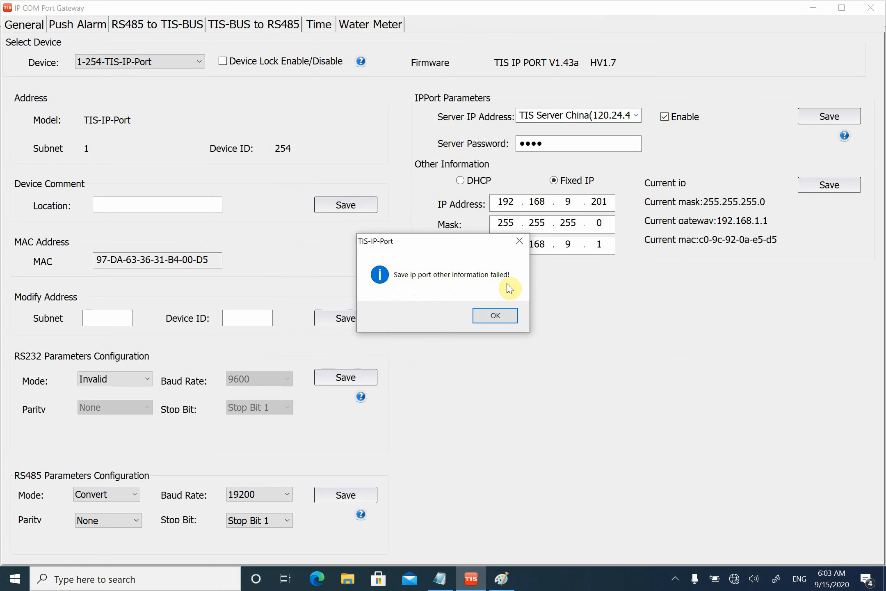
- Dismiss the message, resubmit the IP port's fixed IP settings, accept the device restart, and close the gateway settings
click(501, 319)
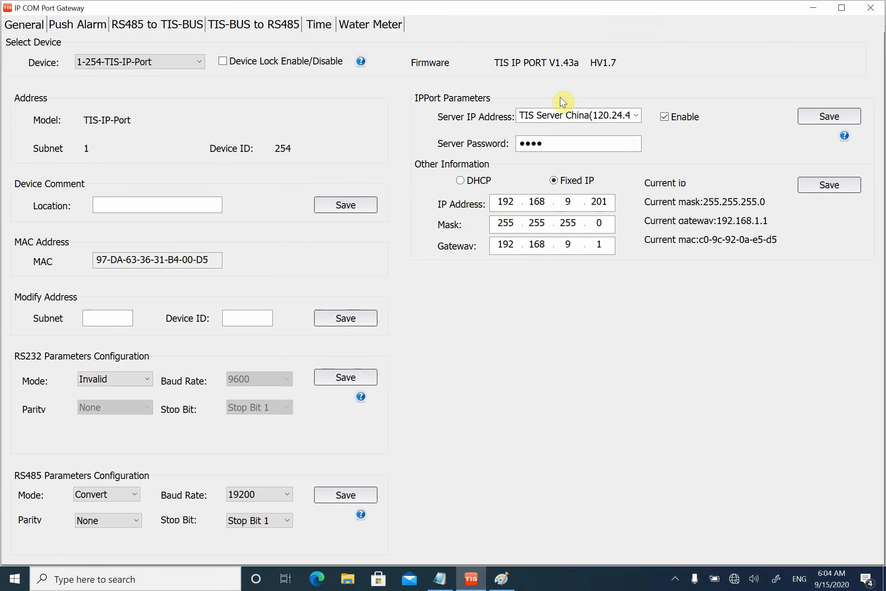
click(841, 188)
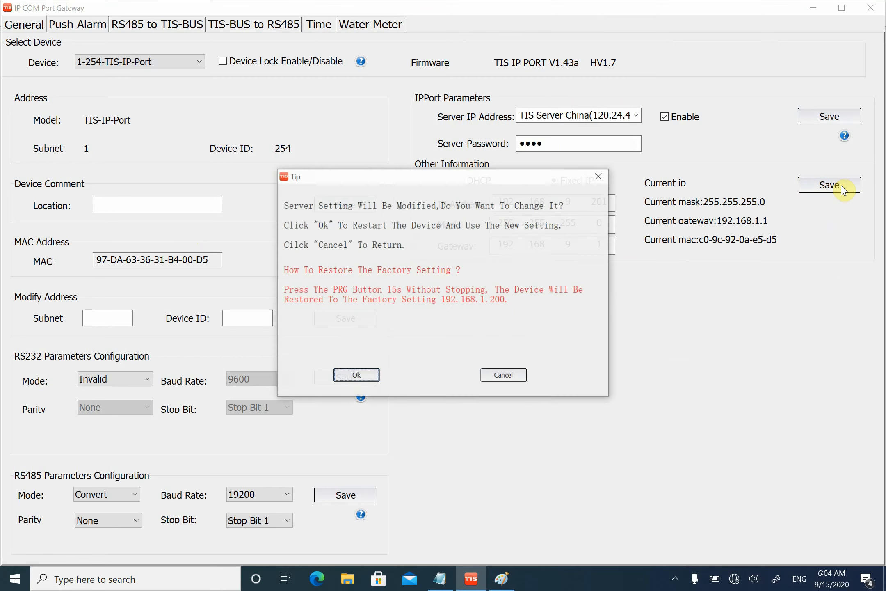
click(357, 375)
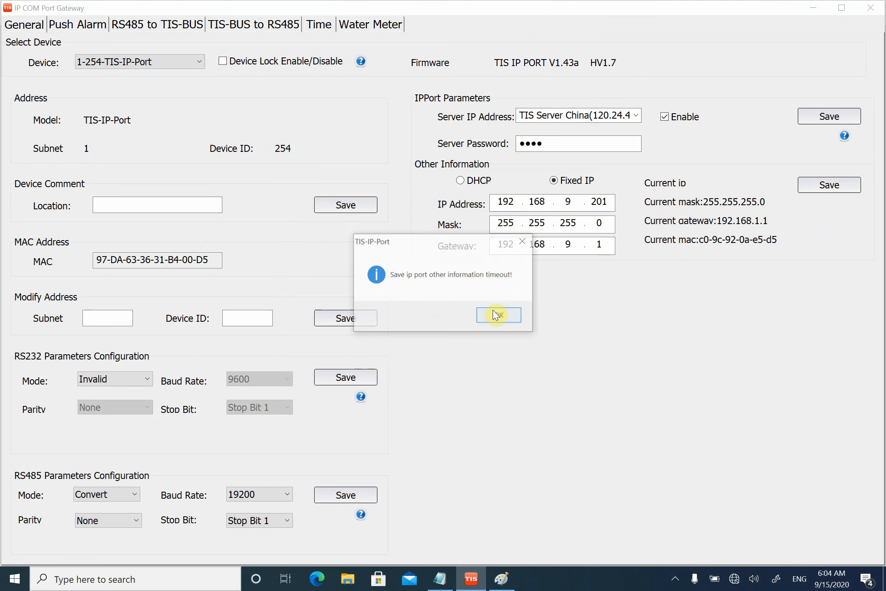
click(499, 316)
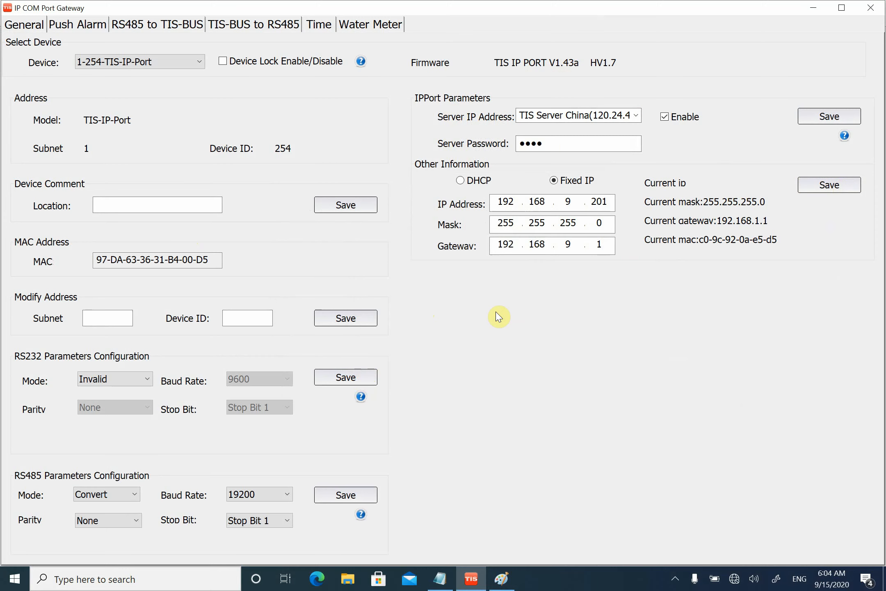
click(871, 7)
- Run a fast search for online devices and close the search dialog
click(7, 31)
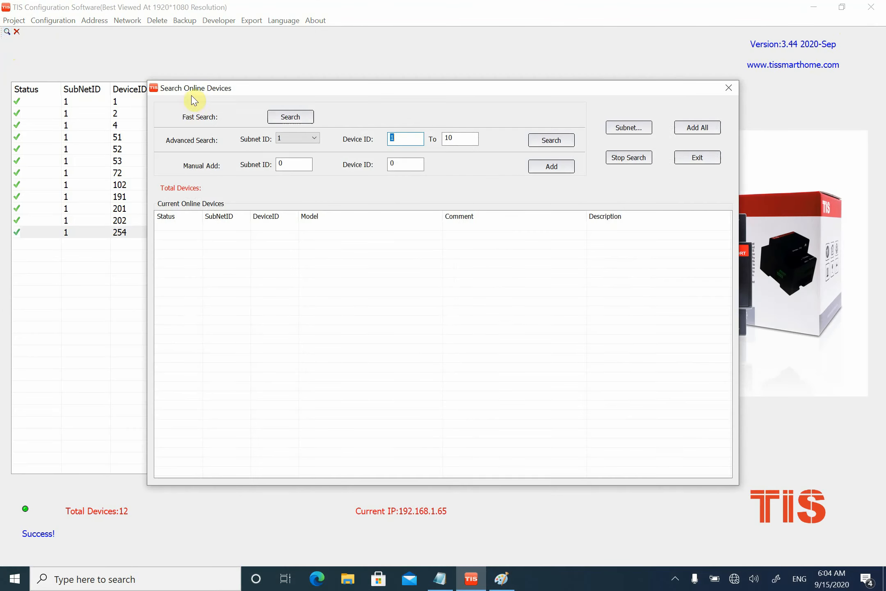
click(291, 117)
click(729, 88)
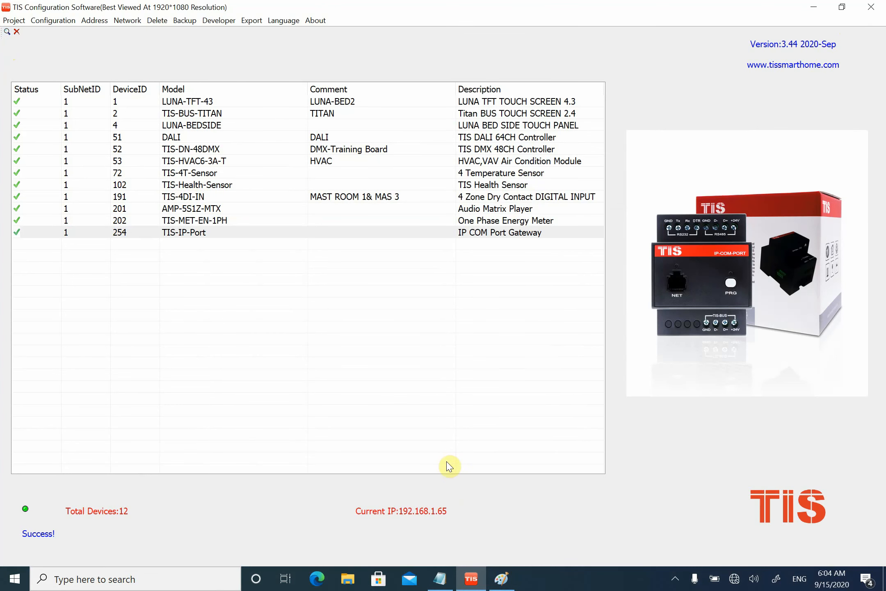
- Switch to the Windows network settings and open the Wi-Fi adapter's Internet Protocol Version 4 (TCP/IPv4) properties
right_click(734, 577)
click(739, 563)
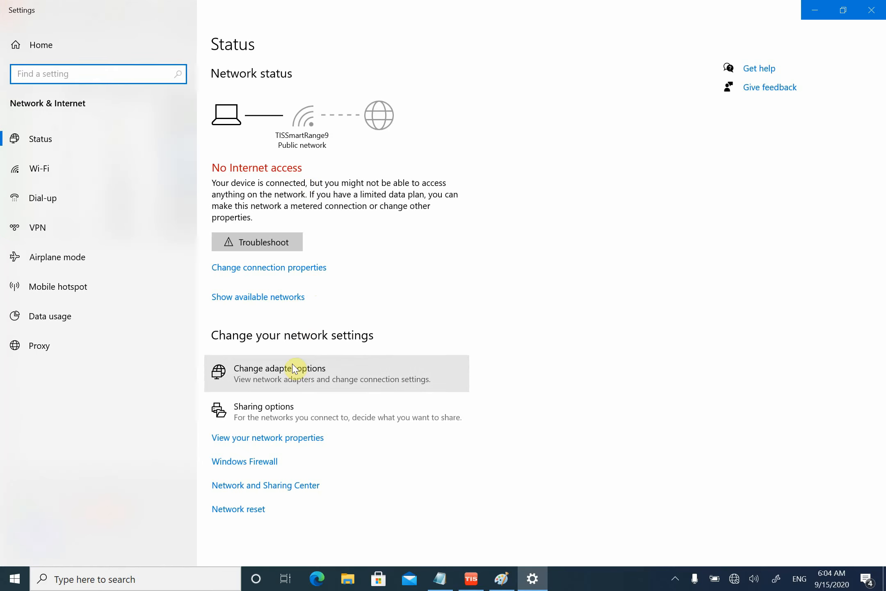
click(292, 366)
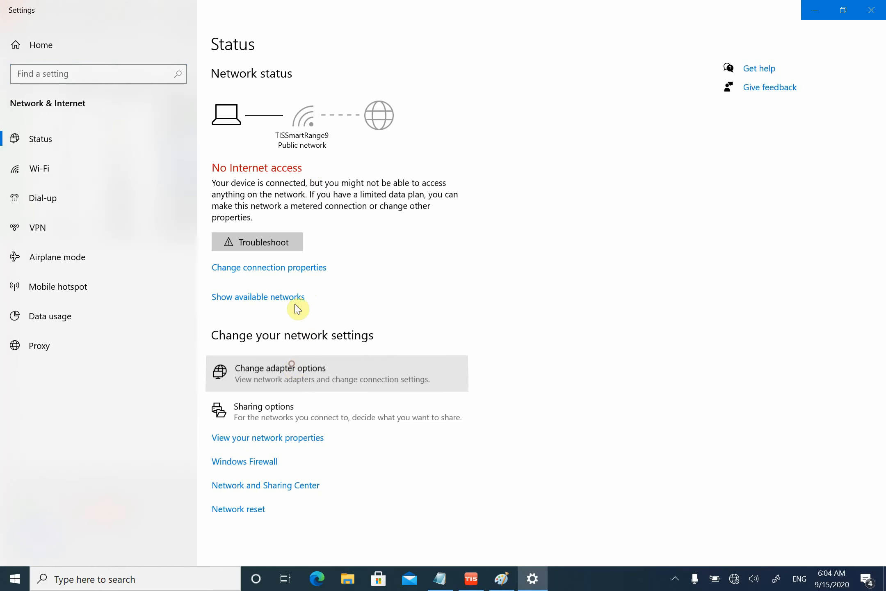
right_click(333, 187)
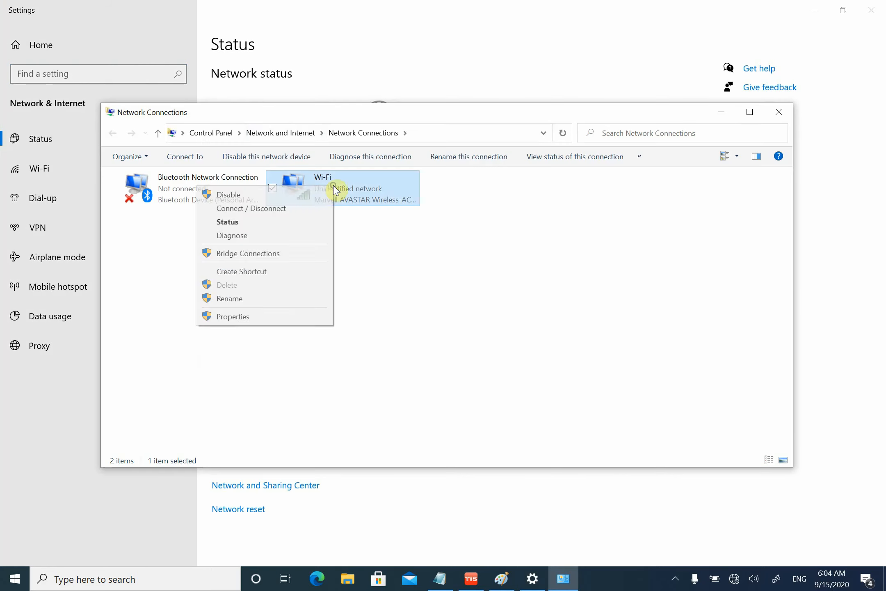
click(254, 318)
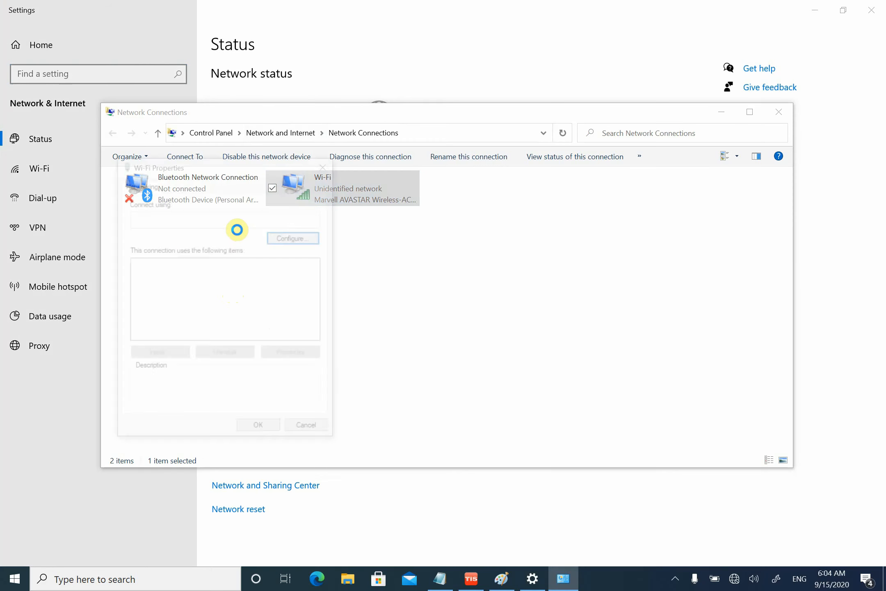
double_click(242, 296)
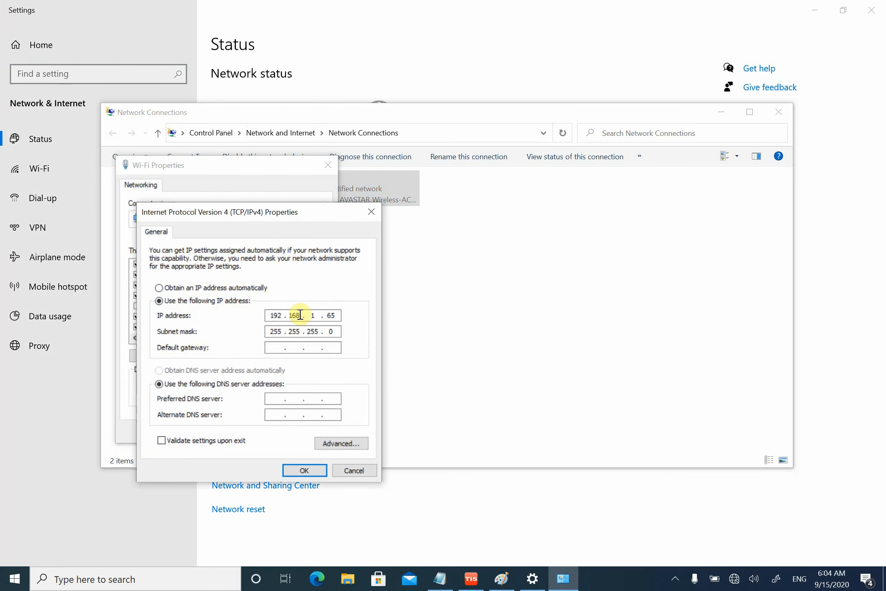
- Set the Wi-Fi adapter to obtain its IP address and DNS server address automatically, and close the network windows
click(230, 288)
click(200, 372)
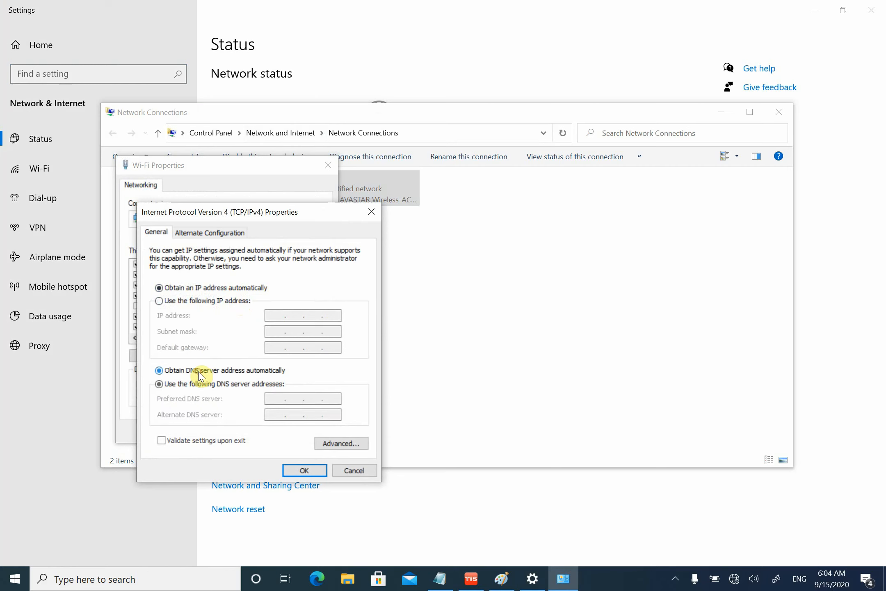
click(306, 470)
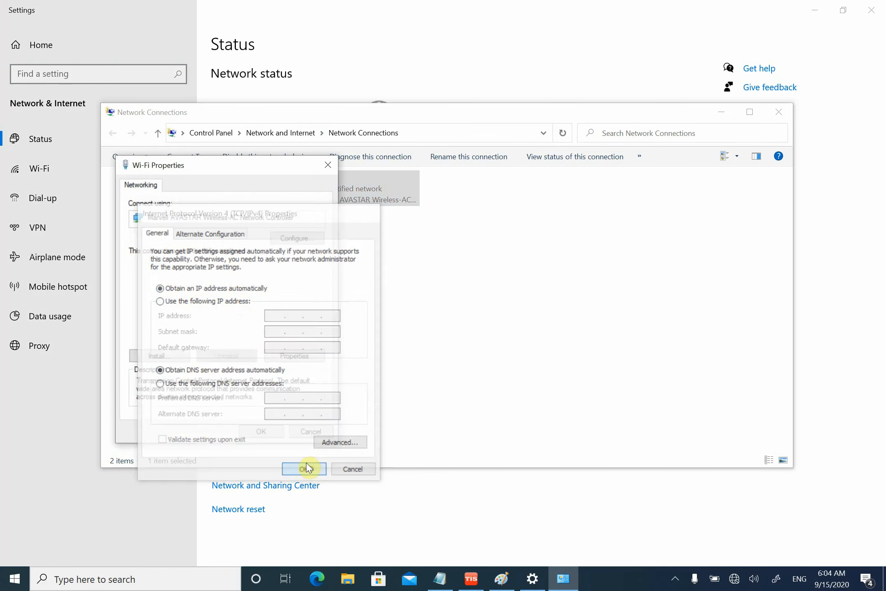
click(270, 430)
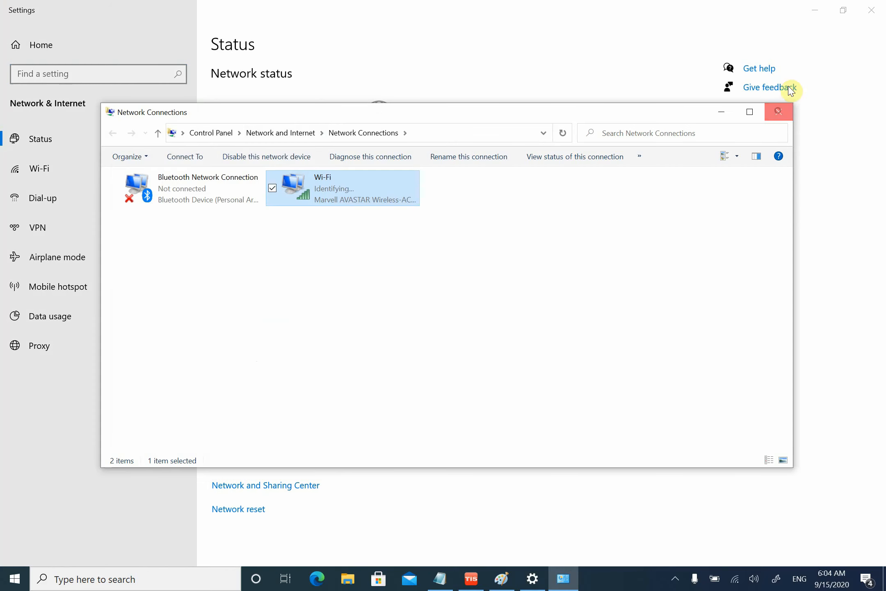
click(779, 111)
click(871, 10)
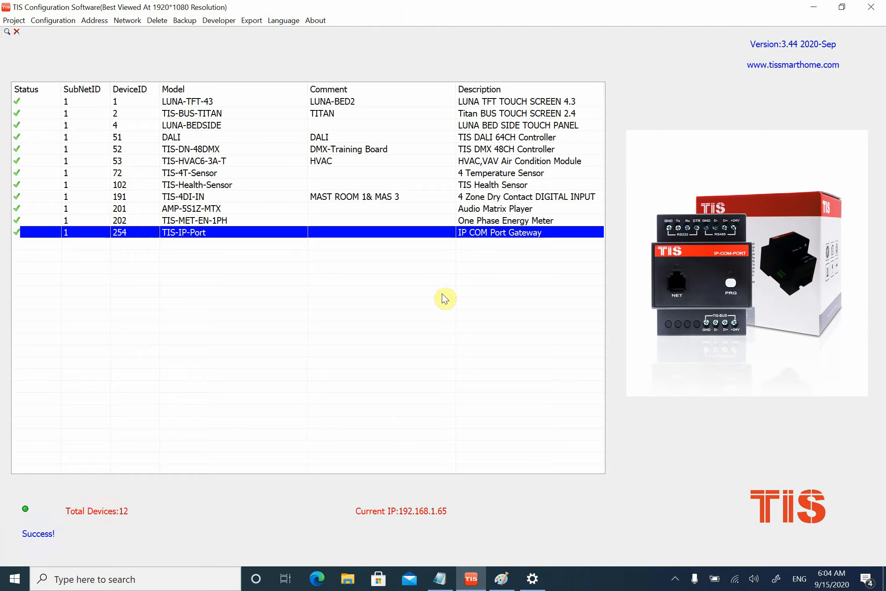
- Restart TIS Configuration Software with the DevSearch shortcut, minimizing Paint, and run a fast search for online devices
click(871, 7)
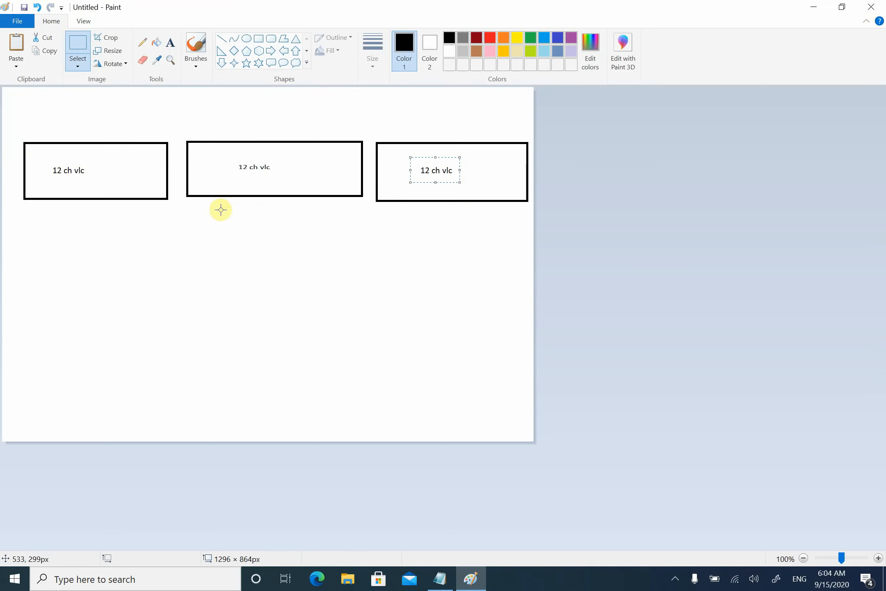
click(825, 7)
click(811, 6)
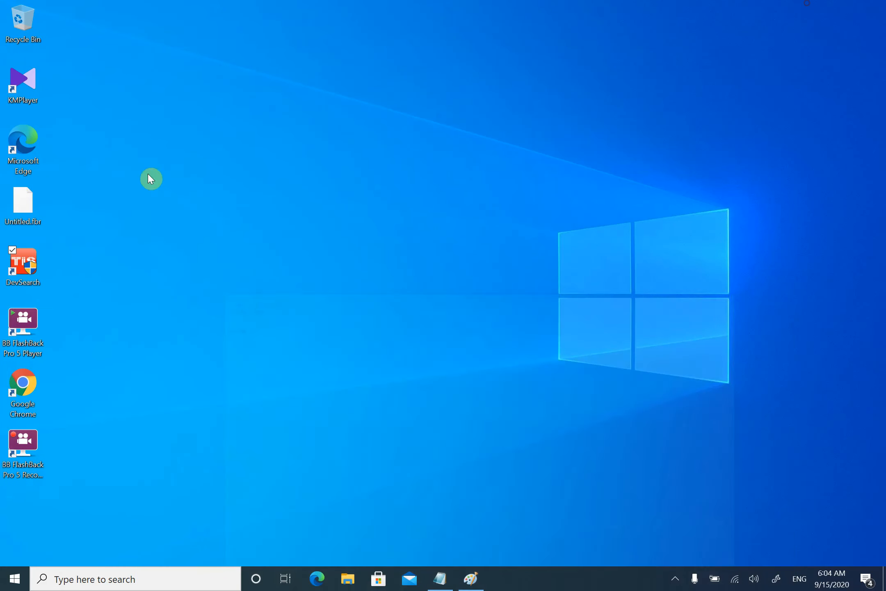
double_click(32, 276)
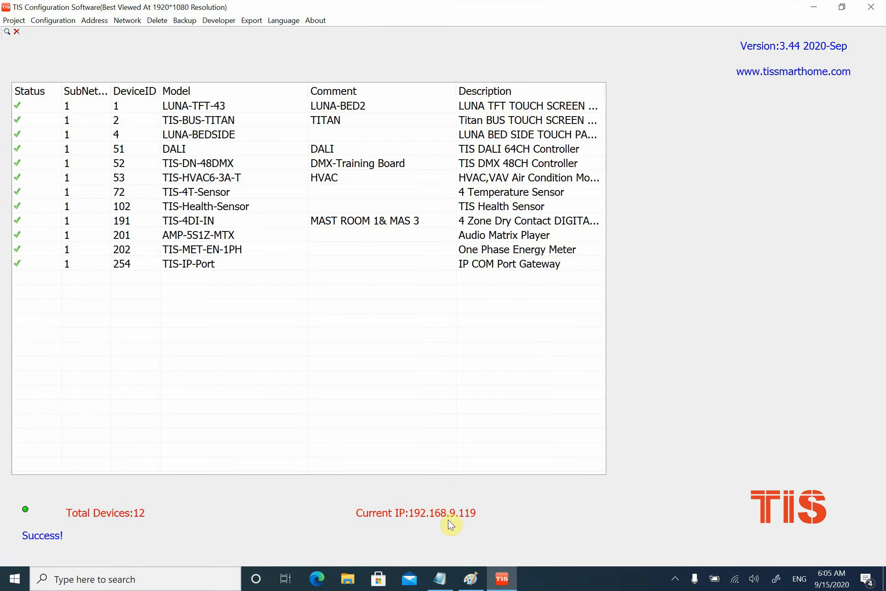
click(7, 31)
click(299, 114)
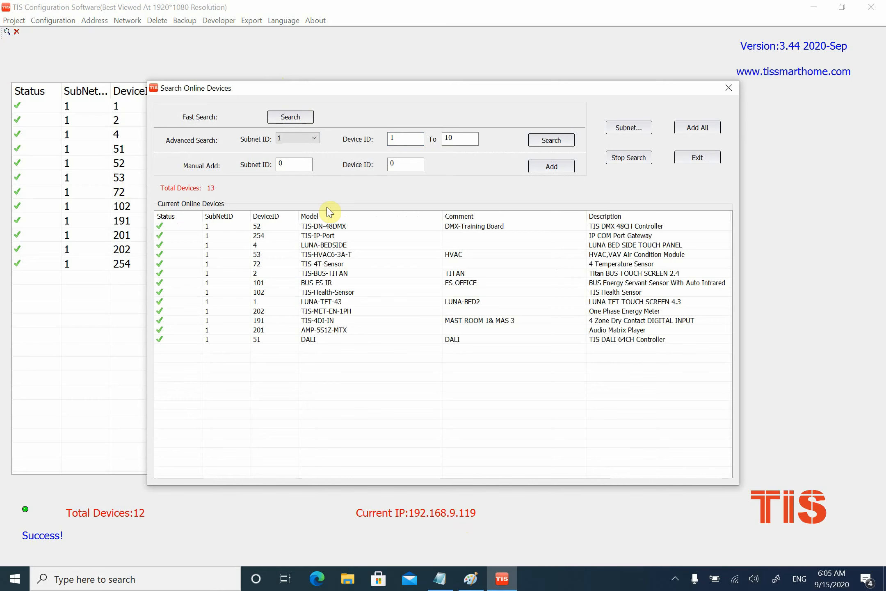
click(675, 580)
right_click(673, 554)
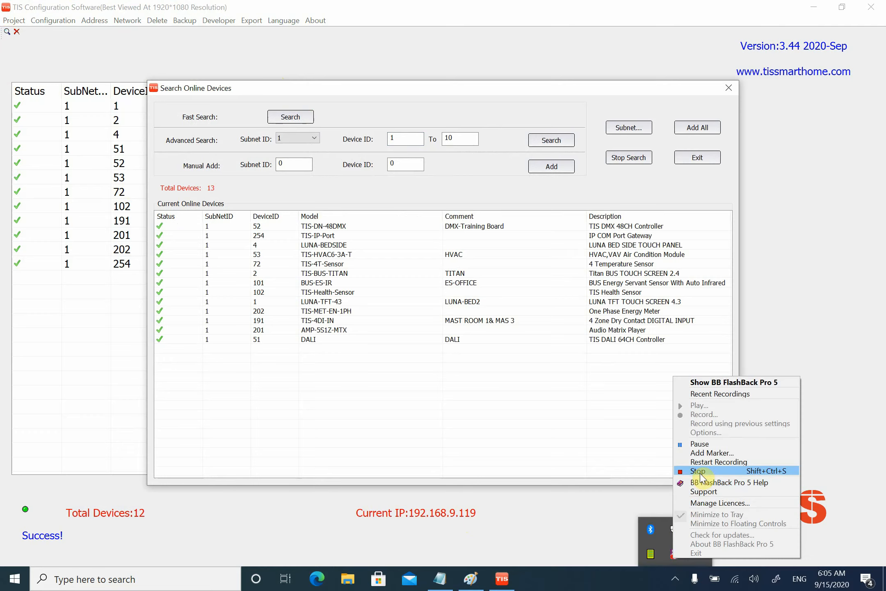